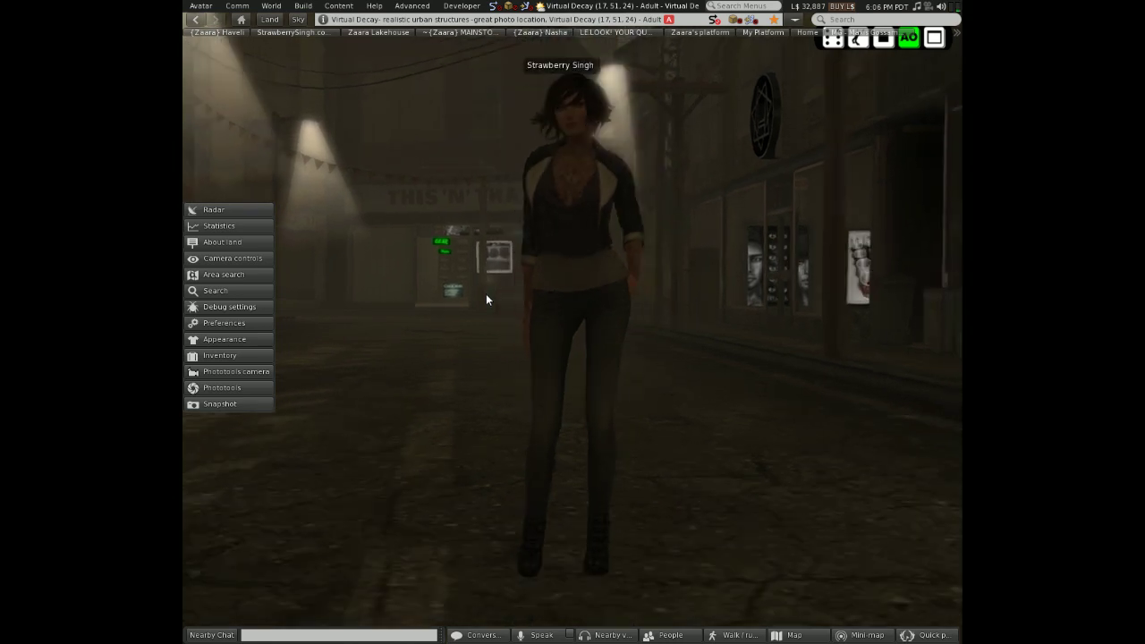
- Examine the avatar and the dark street around it from close-up and full-body distances
left_click_drag(590, 195, 548, 40, "alt")
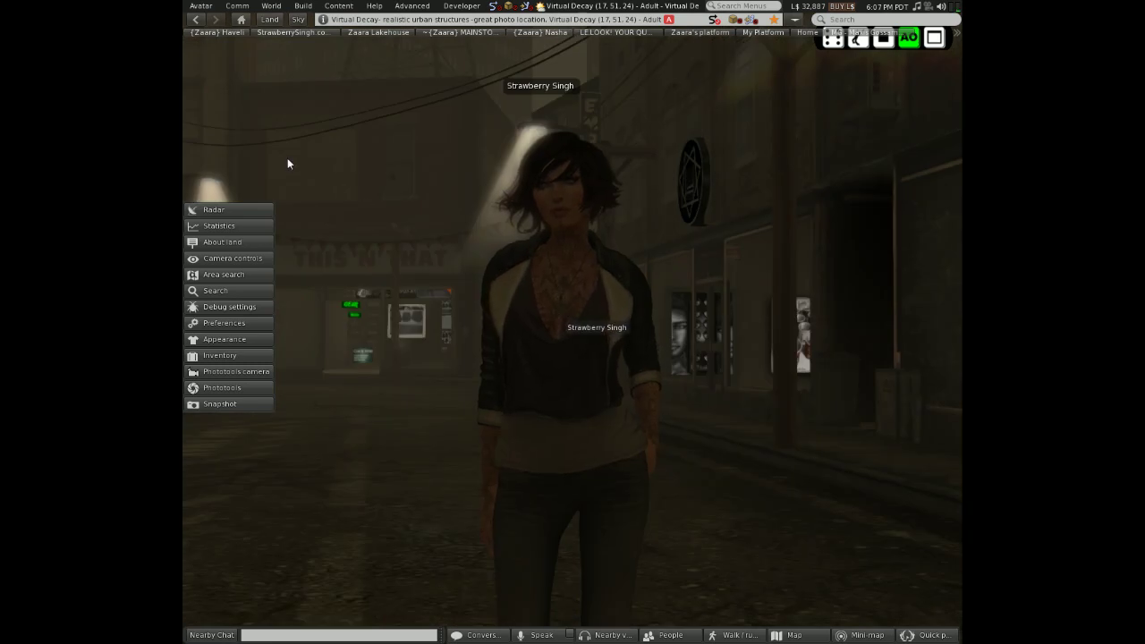
left_click_drag(571, 311, 593, 224)
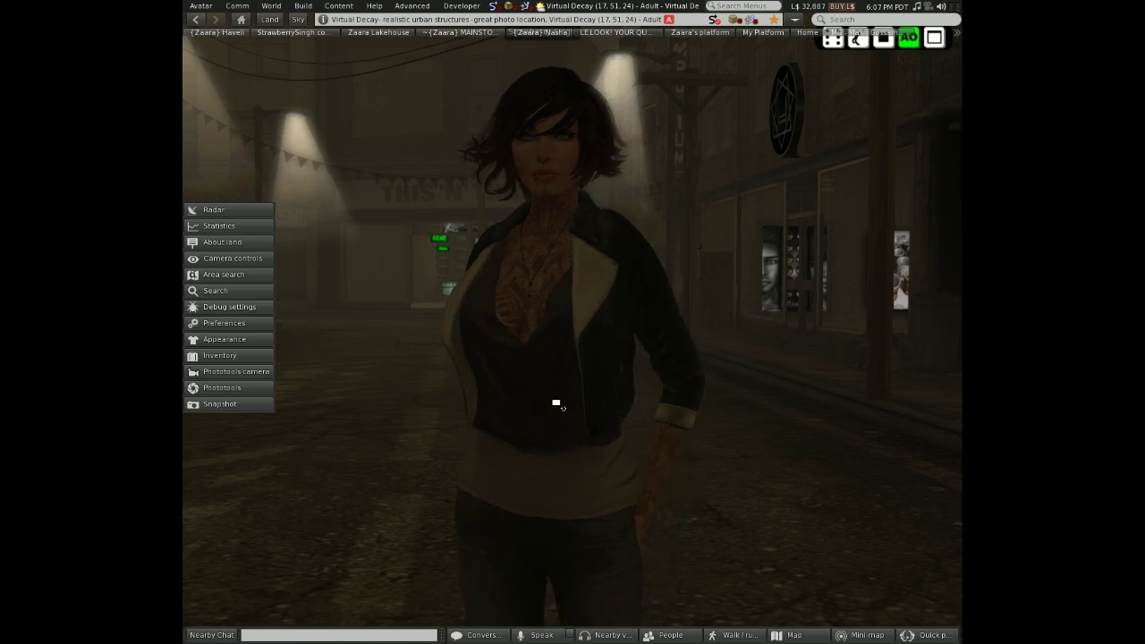
left_click_drag(556, 405, 562, 430)
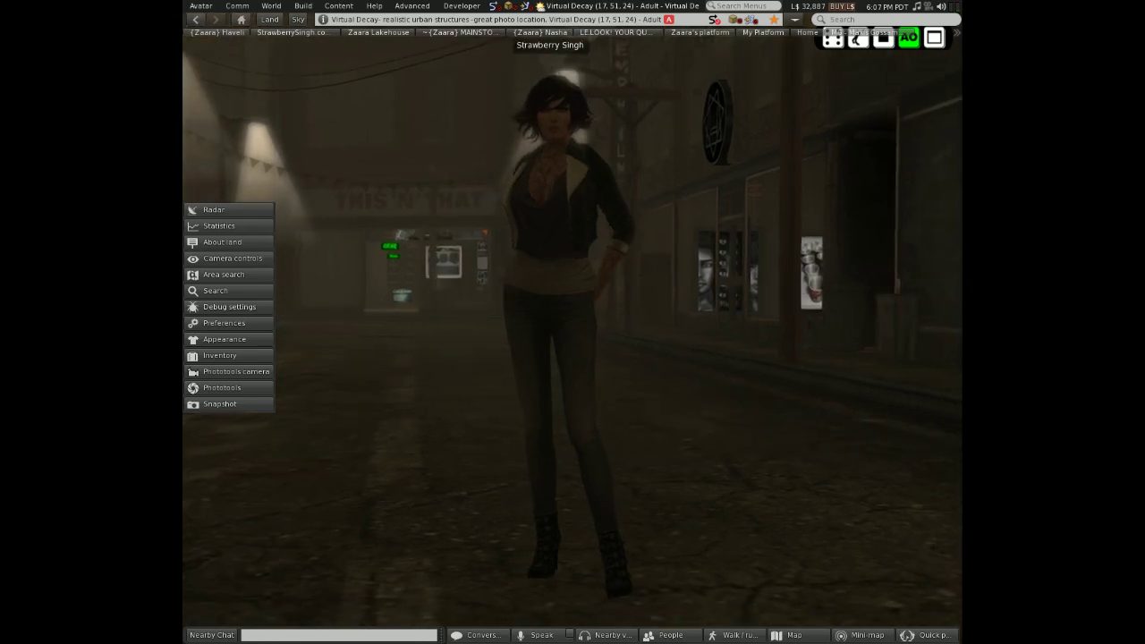
mouse_move(569, 304)
left_mouse_down()
mouse_move(548, 293)
mouse_move(574, 300)
mouse_move(567, 291)
left_mouse_up()
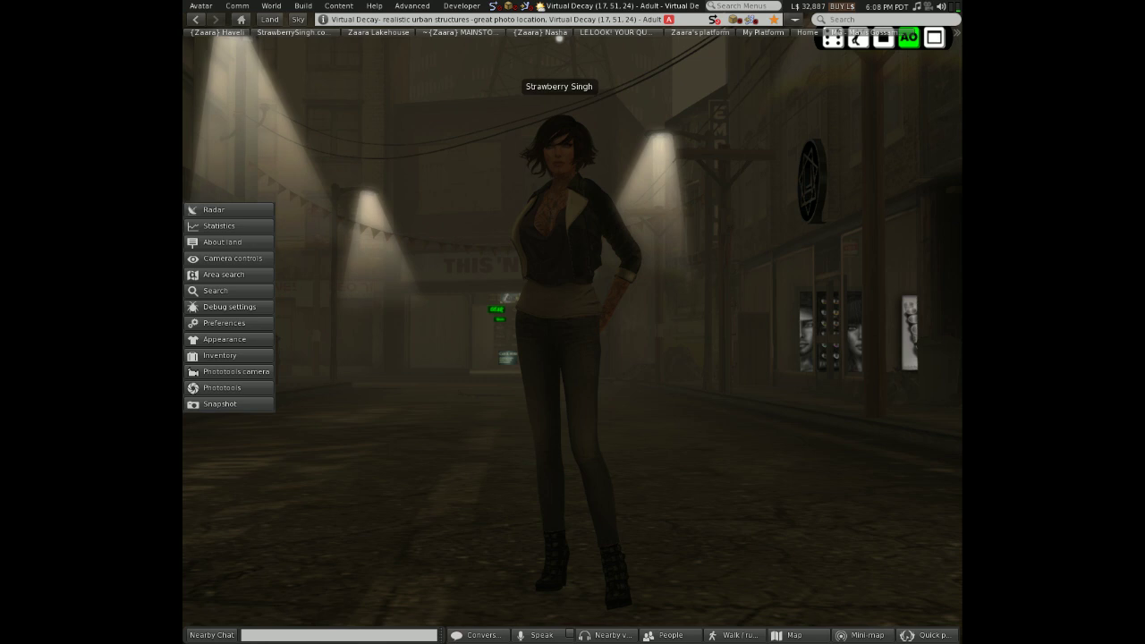
mouse_move(929, 9)
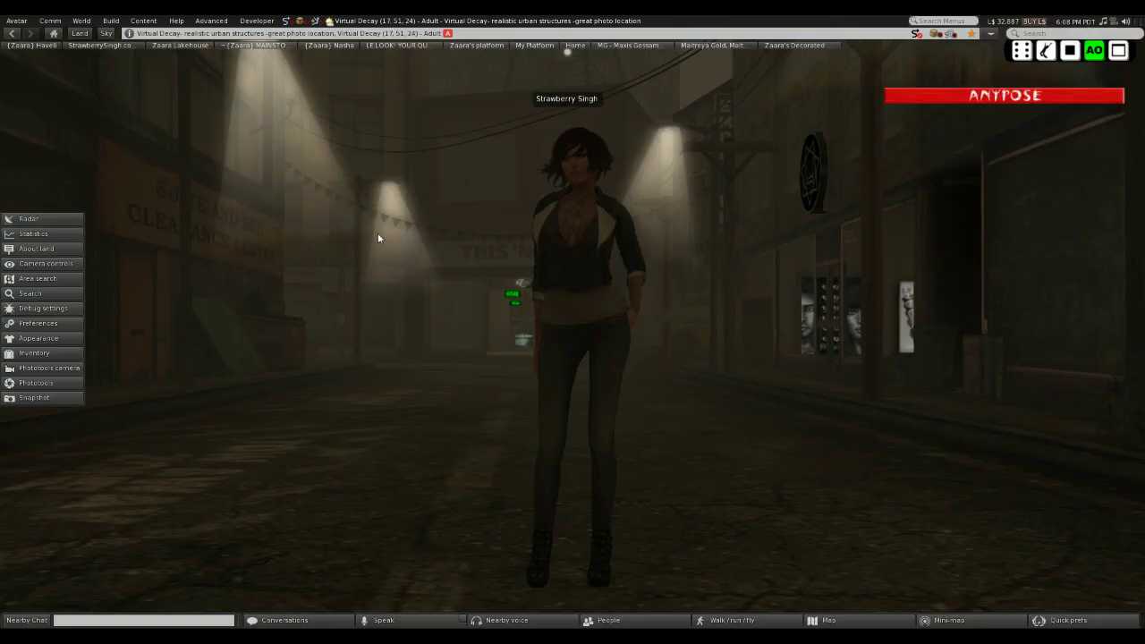
left_click(551, 362, "alt")
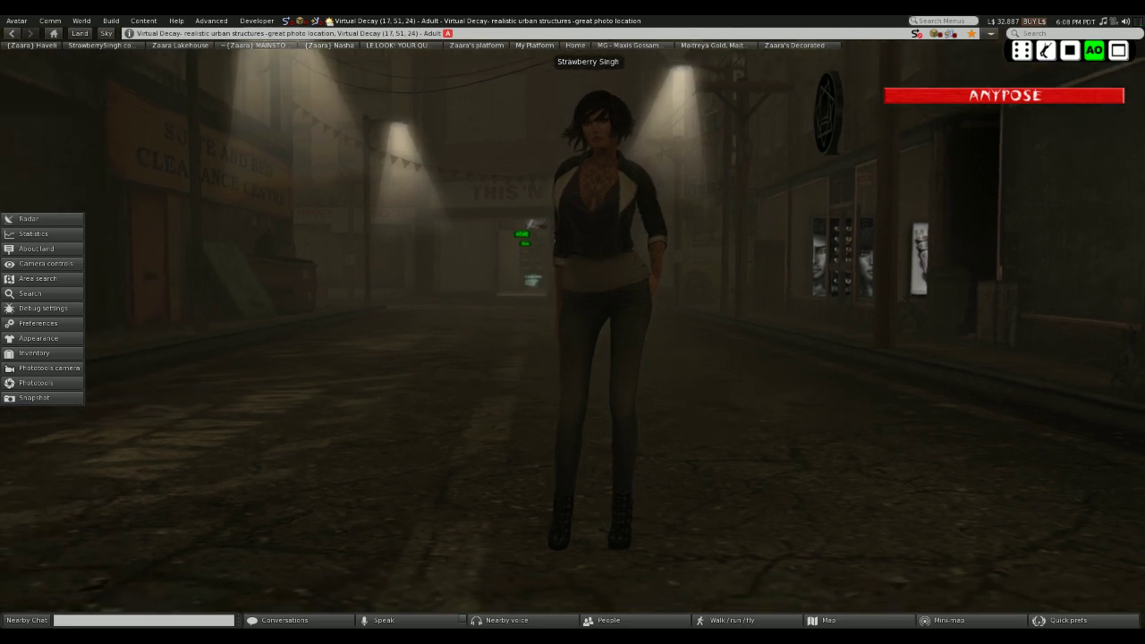
scroll(576, 325, "up", 2)
scroll(568, 319, "up", 1)
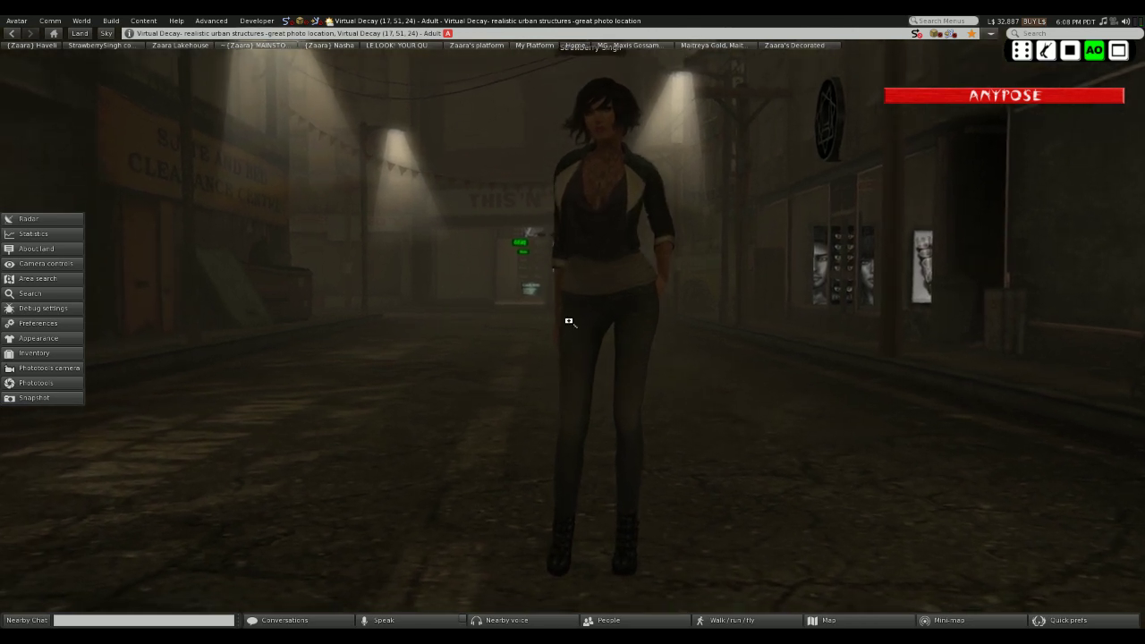
left_click_drag(607, 174, 597, 72)
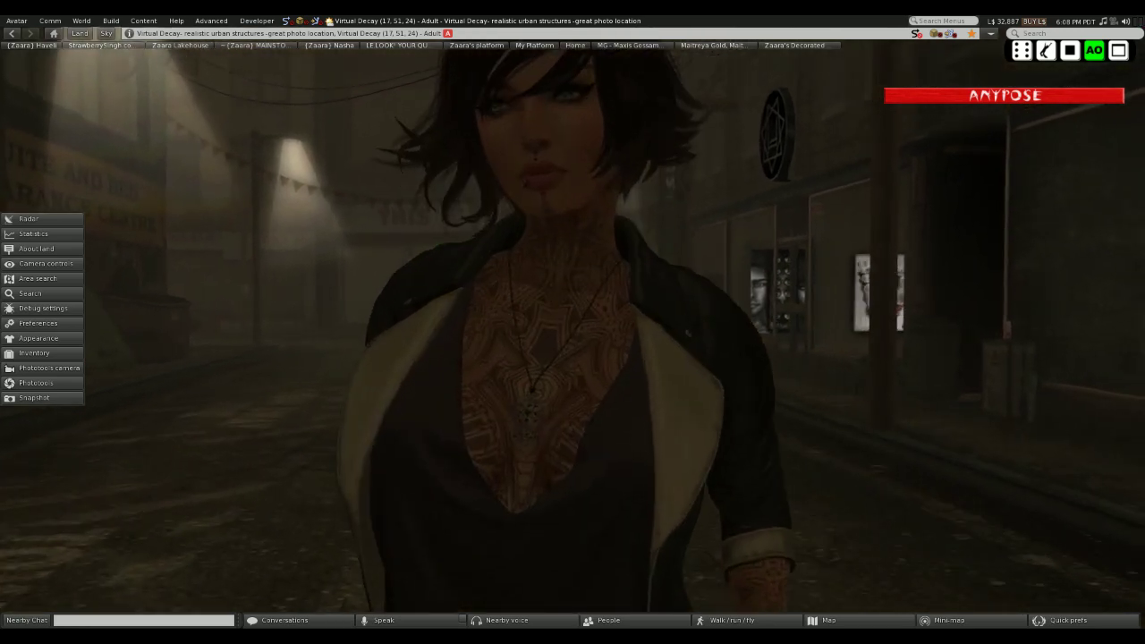
scroll(572, 322, "down", 3)
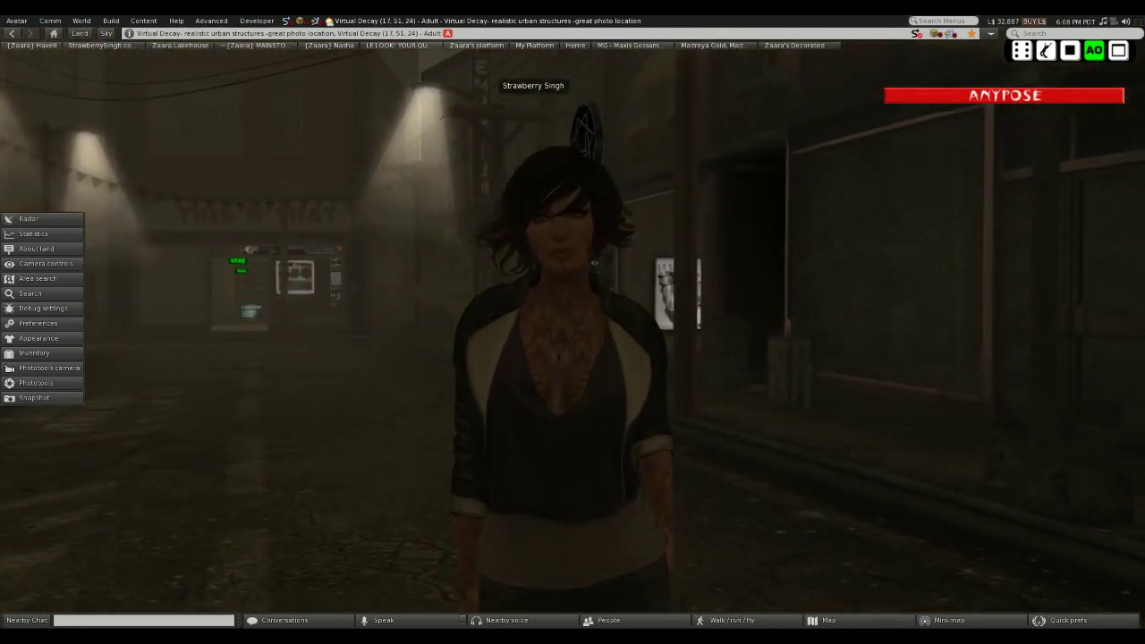
scroll(568, 291, "down", 5)
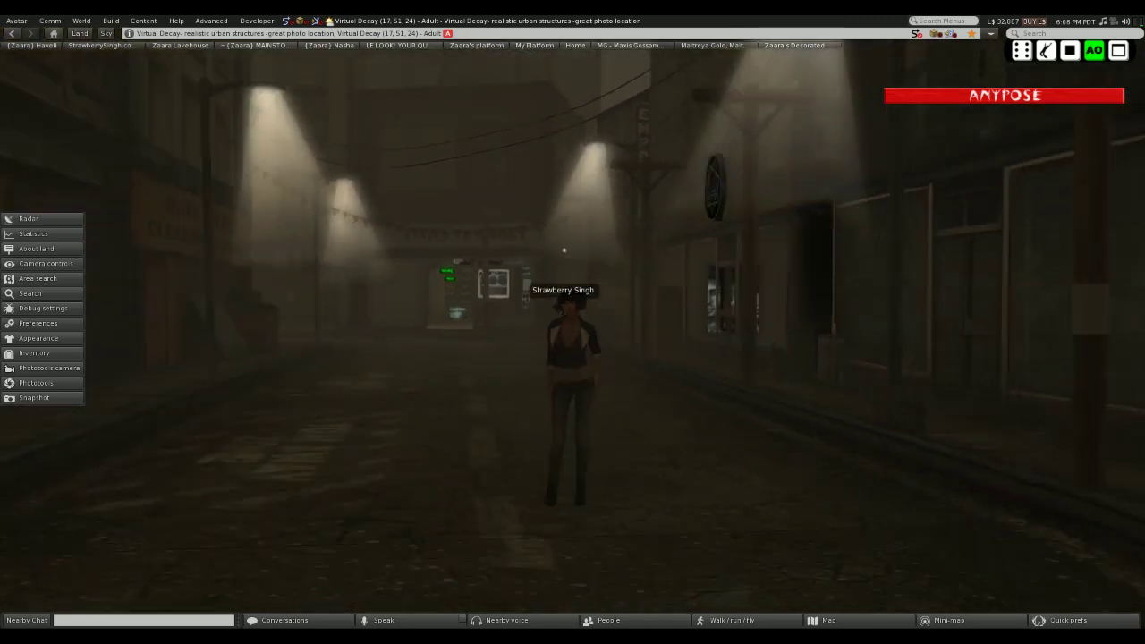
scroll(568, 291, "up", 5)
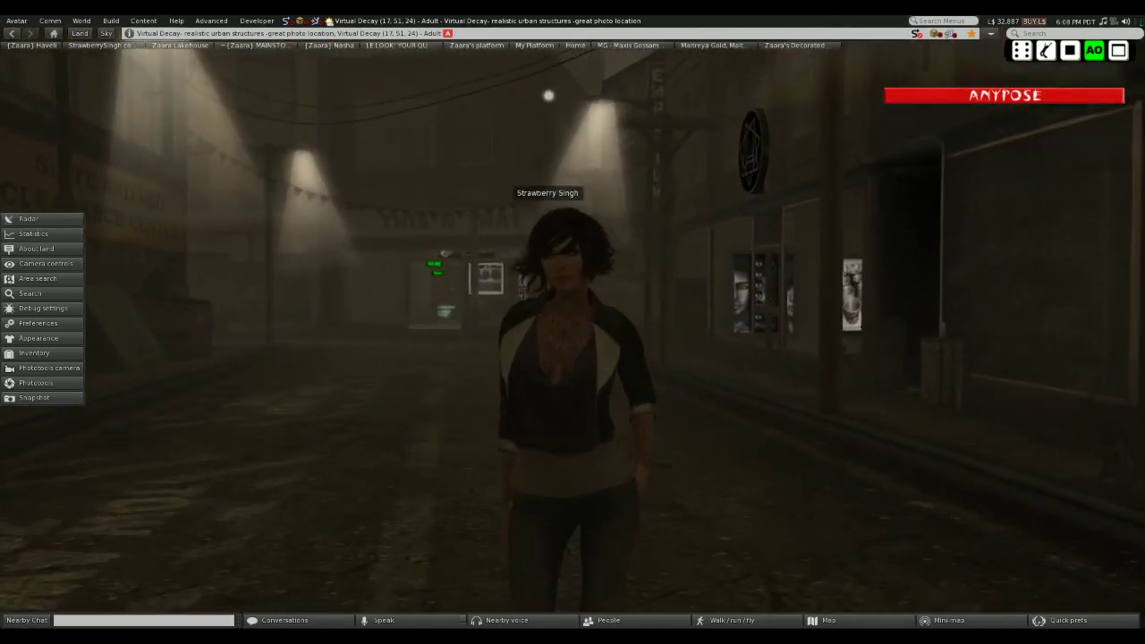
left_click_drag(569, 322, 610, 390)
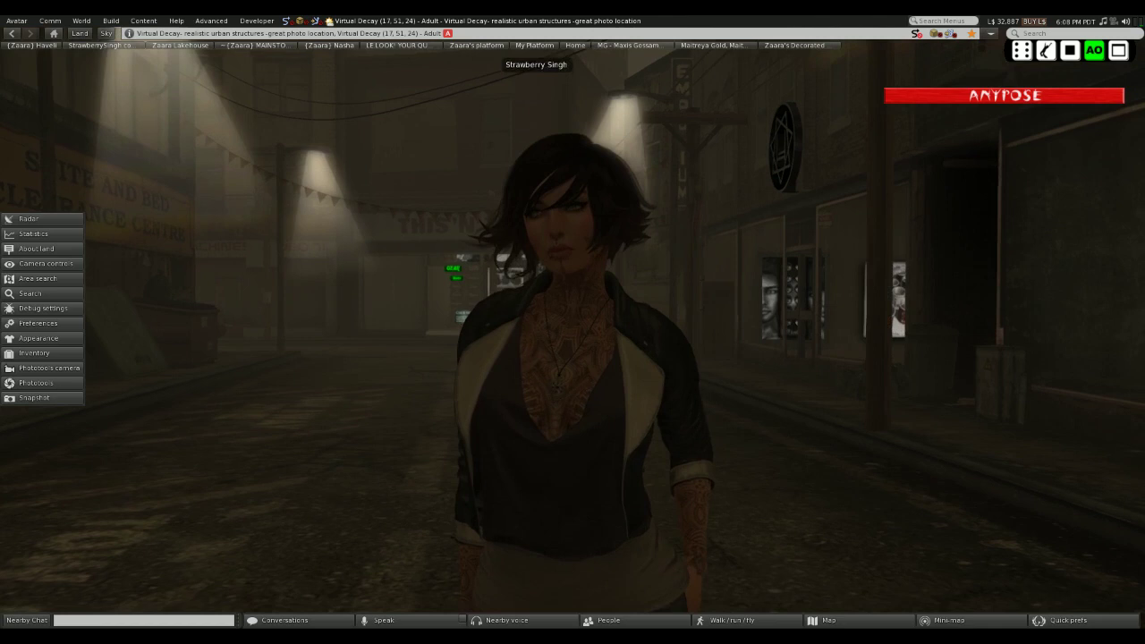
scroll(611, 390, "up", 3)
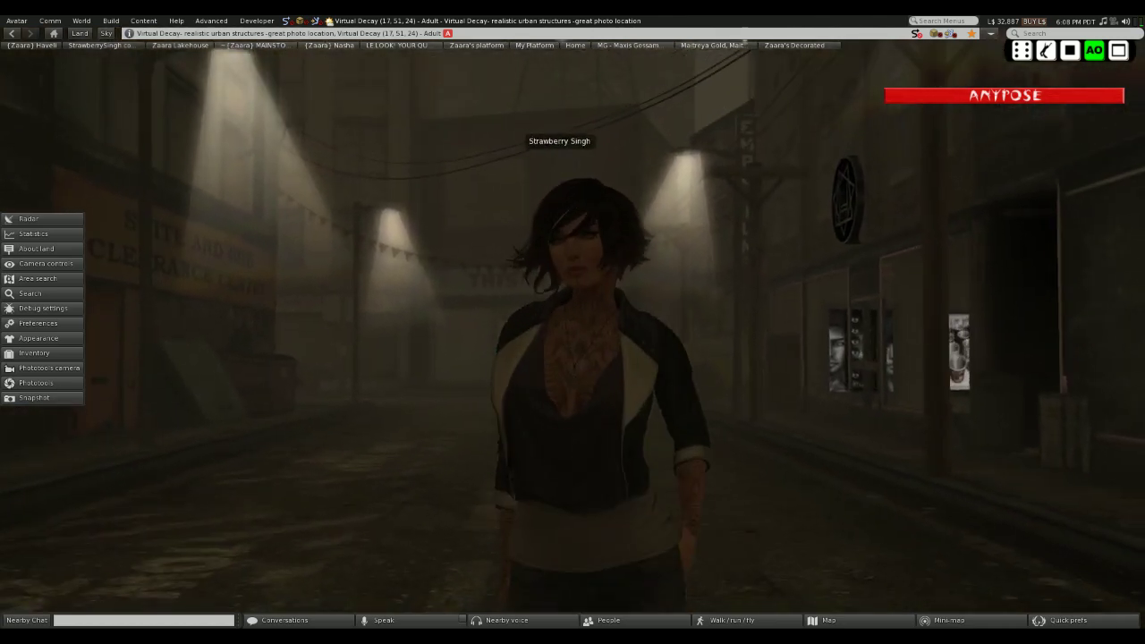
left_click_drag(568, 407, 575, 346)
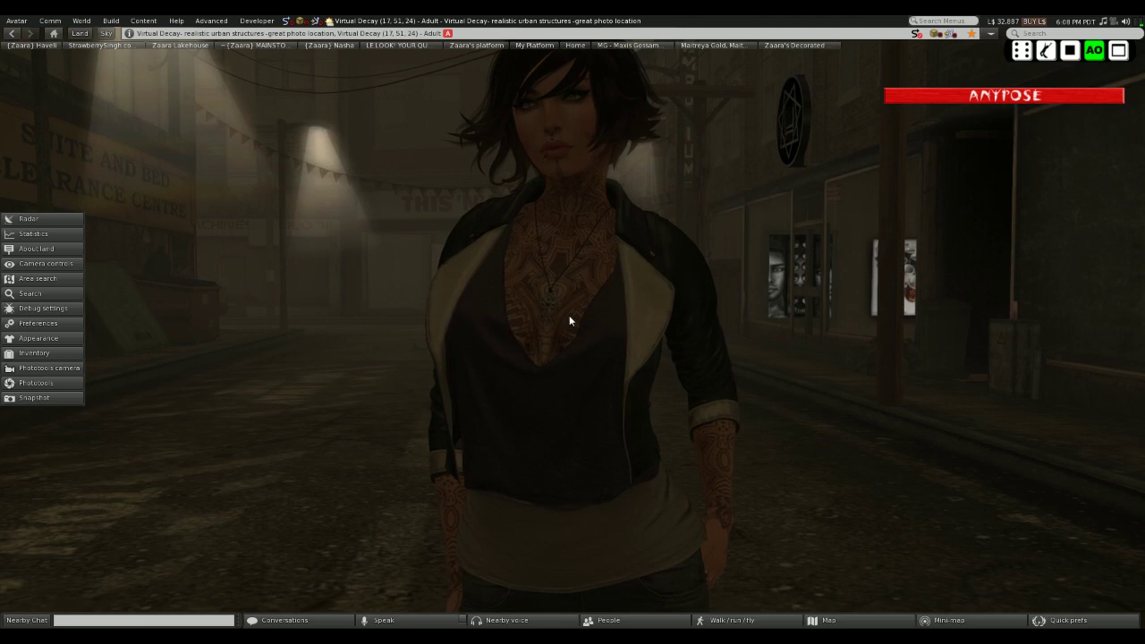
- Open Phototools to show the Windlight settings
left_click(35, 382)
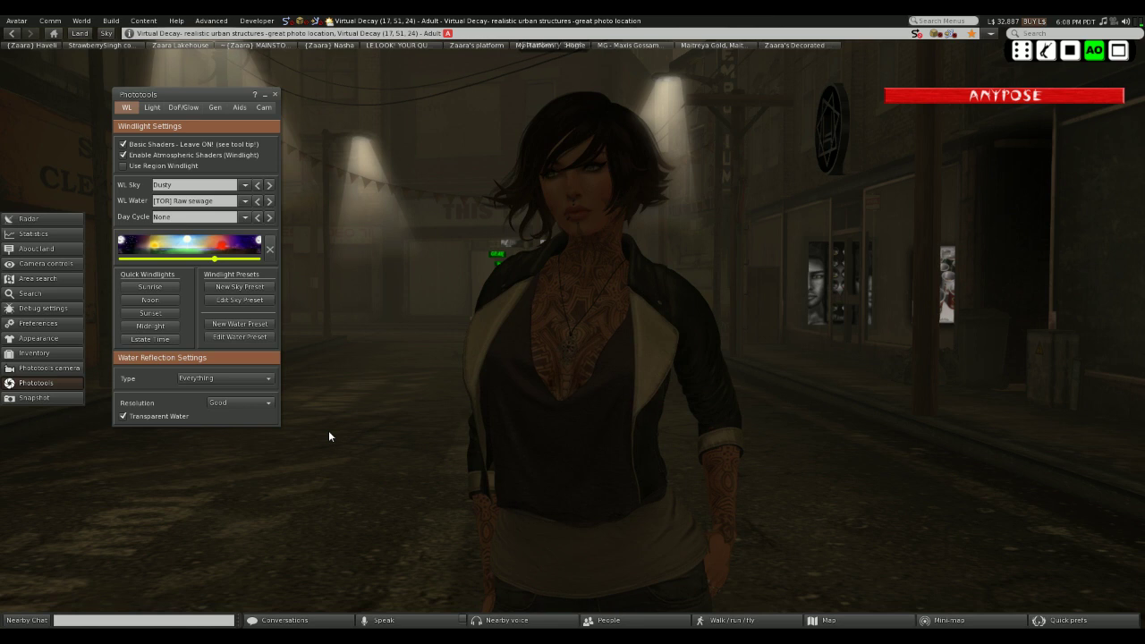
- Look through the presets available in the sky preset editor and close the editor without changing anything
left_click(92, 21)
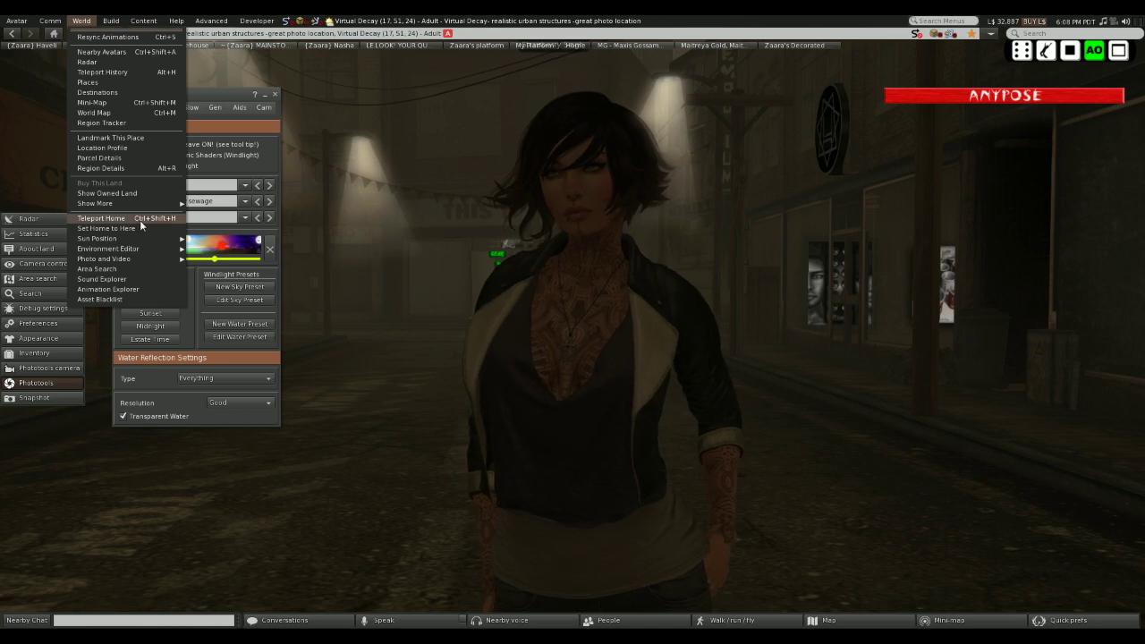
mouse_move(141, 239)
mouse_move(234, 274)
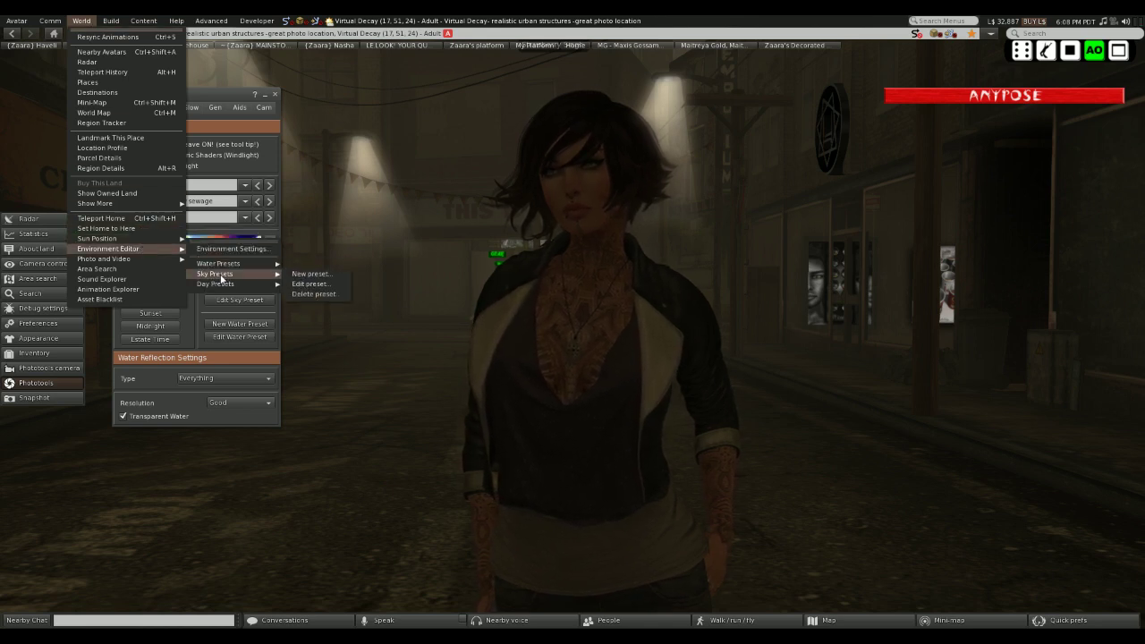
left_click(310, 284)
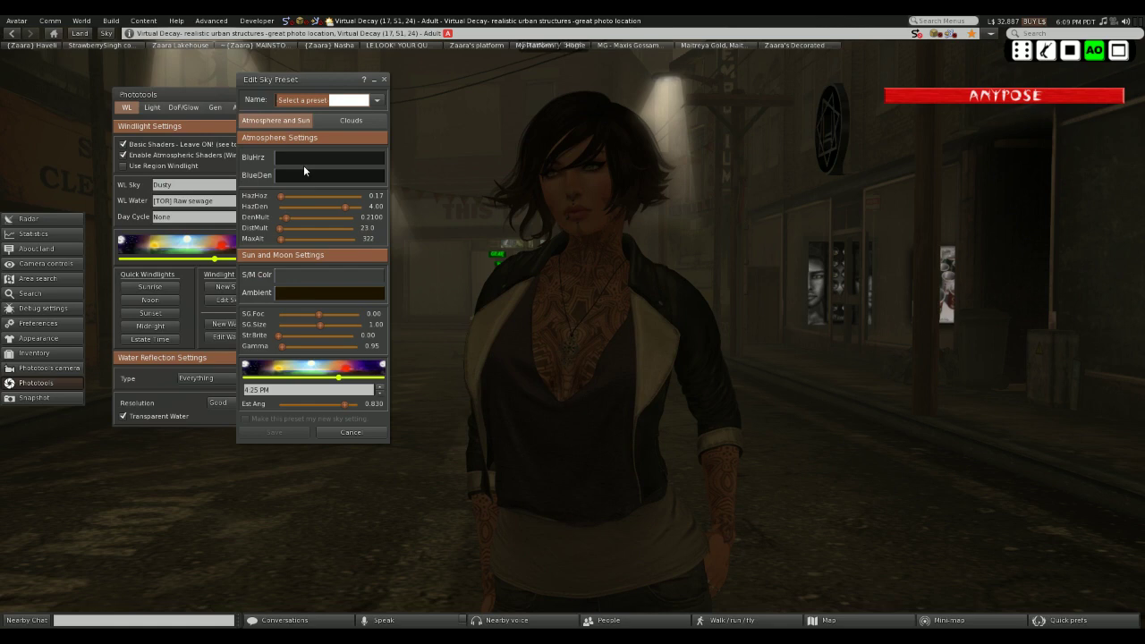
left_click_drag(321, 84, 380, 88)
left_click(435, 104)
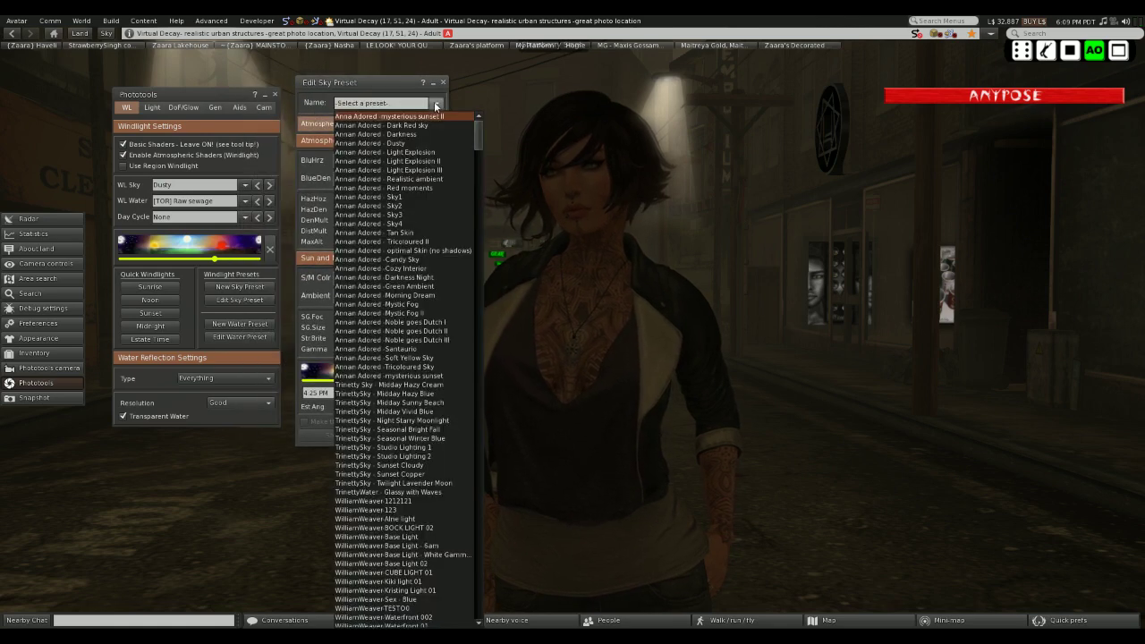
left_click(445, 85)
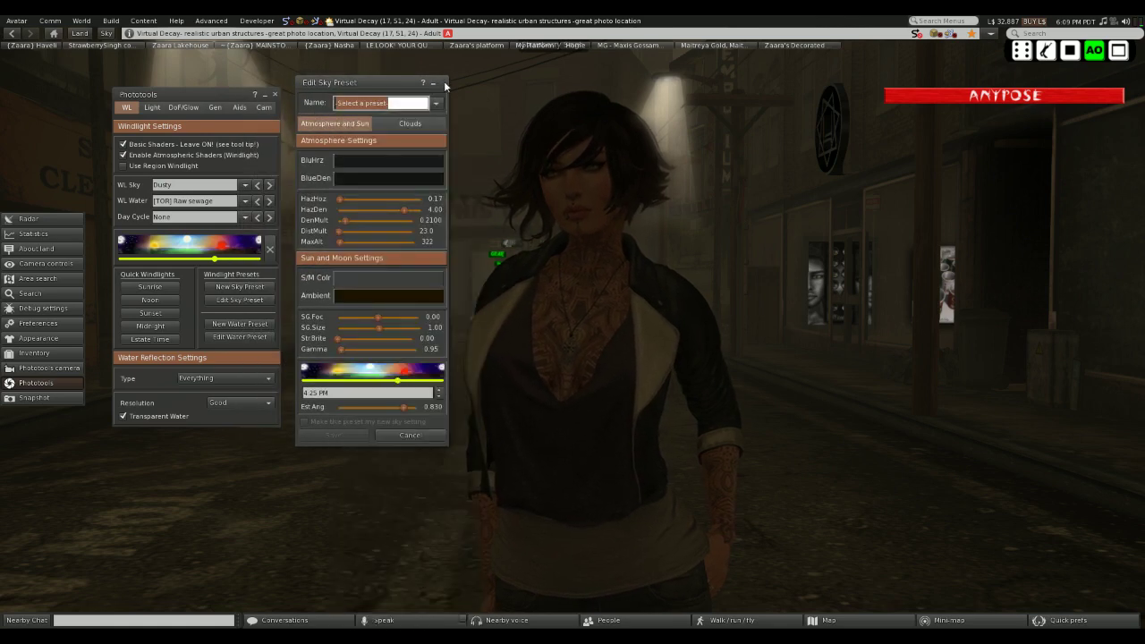
left_click(444, 84)
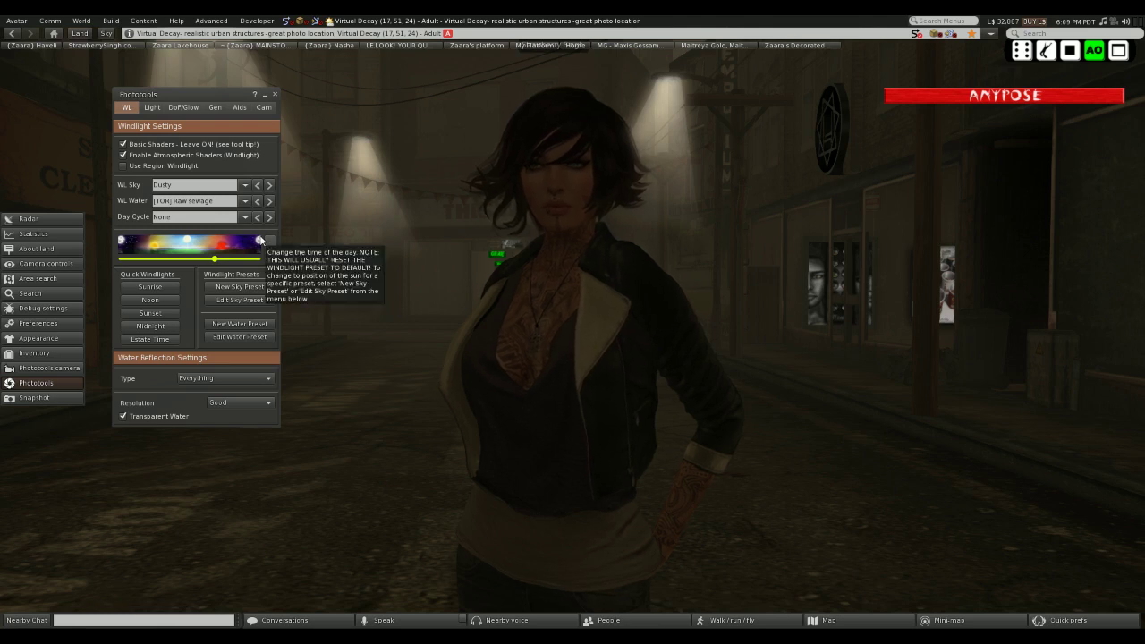
- Start a new sky preset from the Windlight settings and place its window clear of the avatar
left_click(235, 286)
left_click_drag(220, 131, 354, 123)
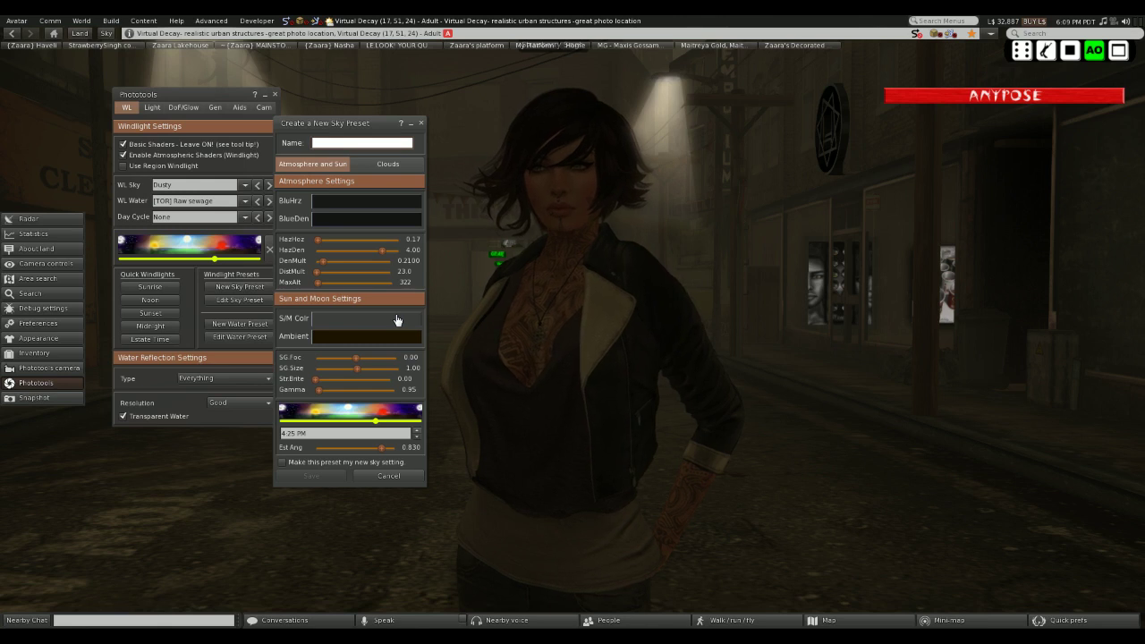
left_click_drag(366, 127, 303, 145)
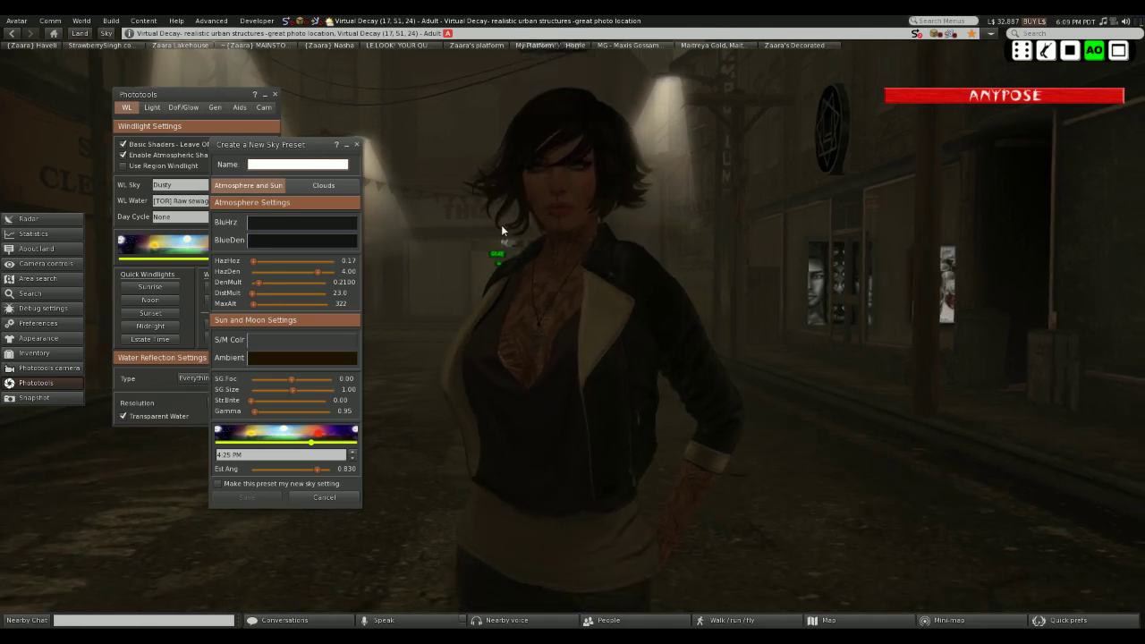
- Set the new sky preset's time of day to 7:33 AM and check the light on the avatar
left_click(567, 231, "alt")
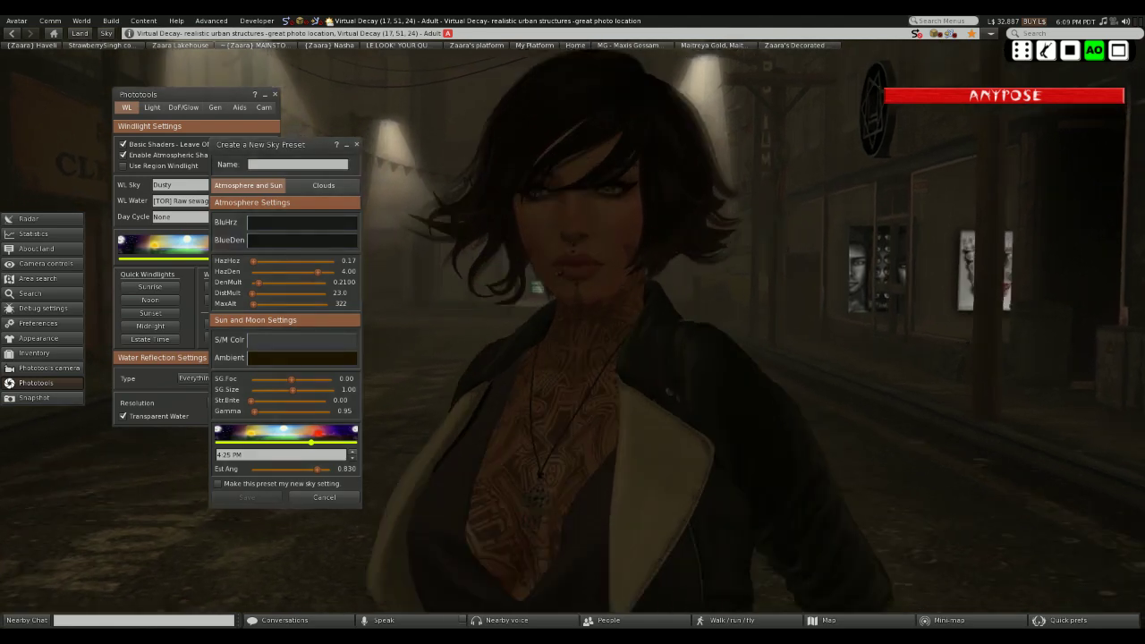
mouse_move(568, 231)
left_mouse_down()
mouse_move(547, 234)
mouse_move(556, 308)
mouse_move(576, 231)
left_mouse_up()
left_click_drag(608, 344, 643, 339)
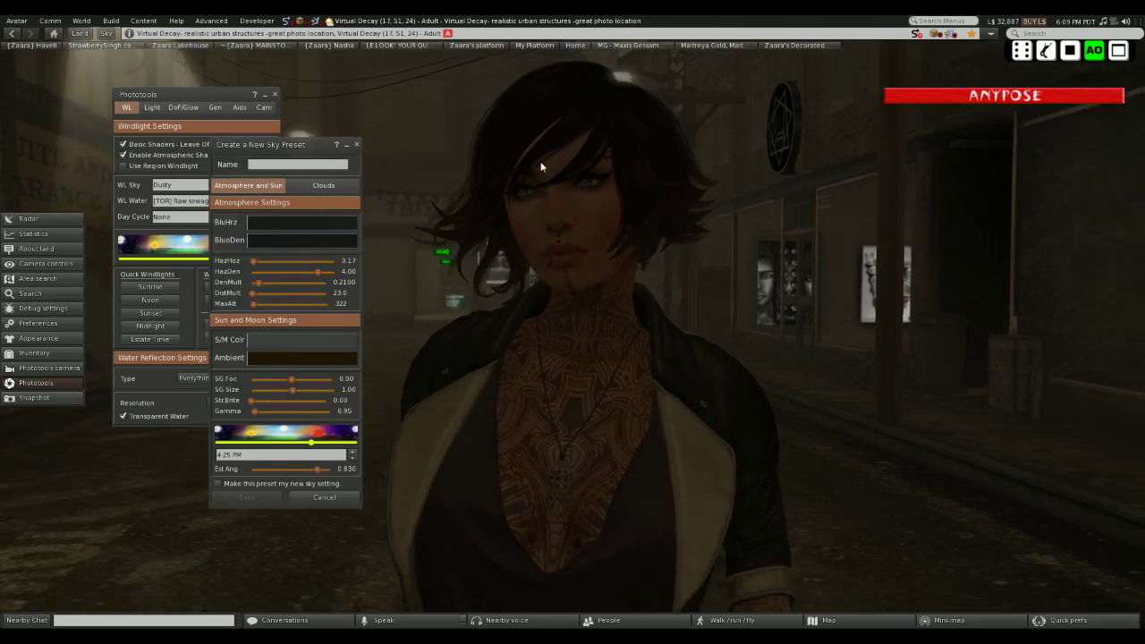
scroll(595, 470, "down", 5)
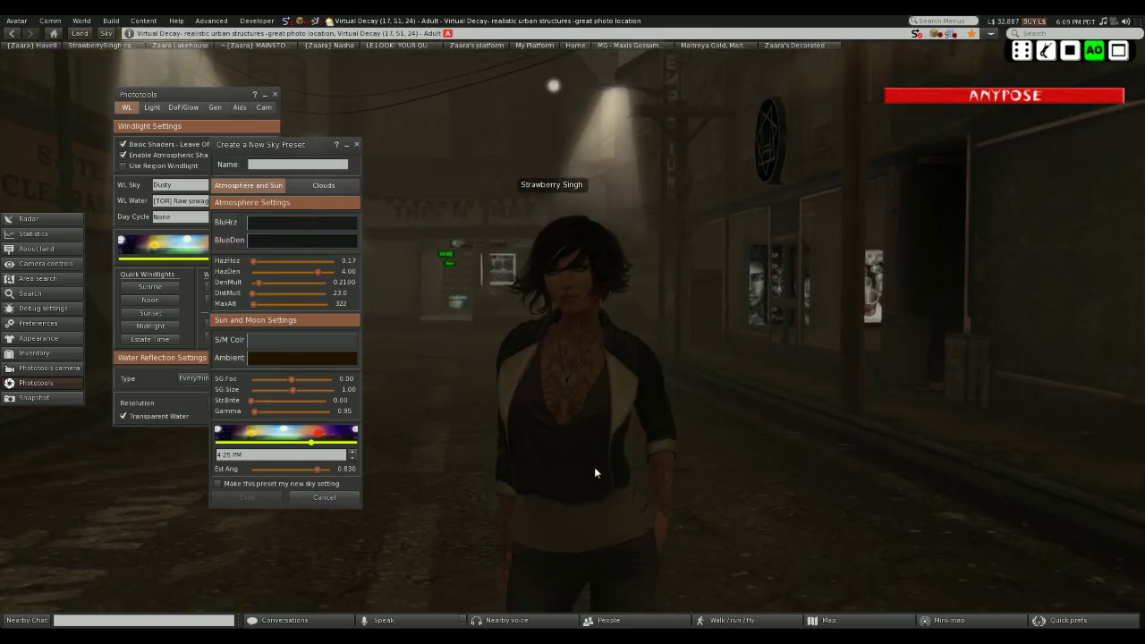
scroll(594, 467, "up", 5)
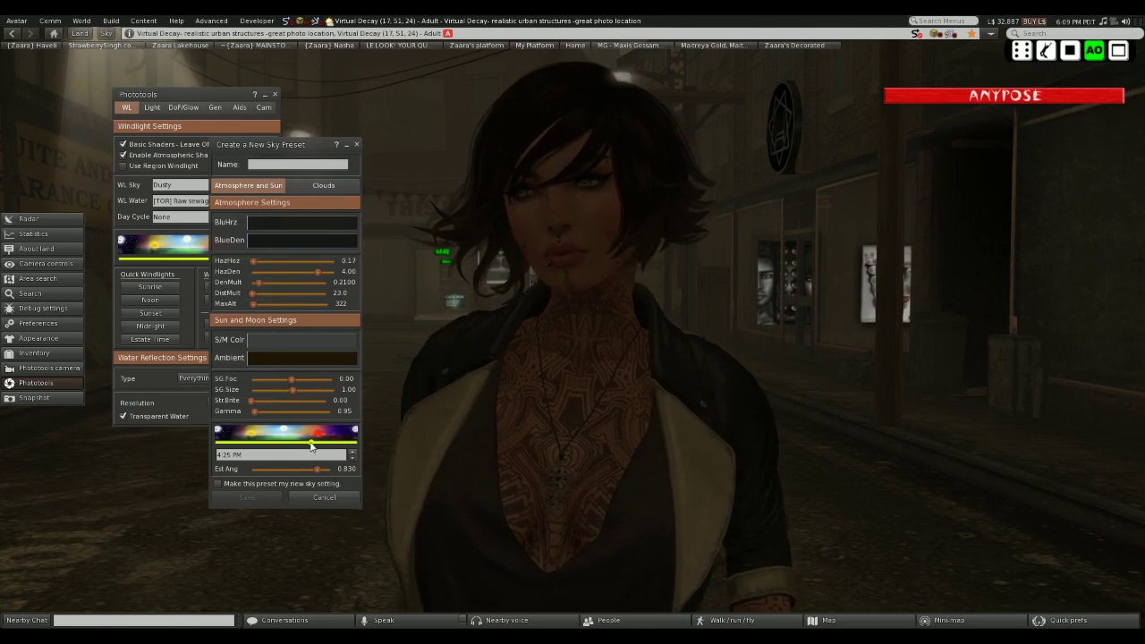
left_click_drag(311, 445, 259, 450)
scroll(524, 488, "down", 5)
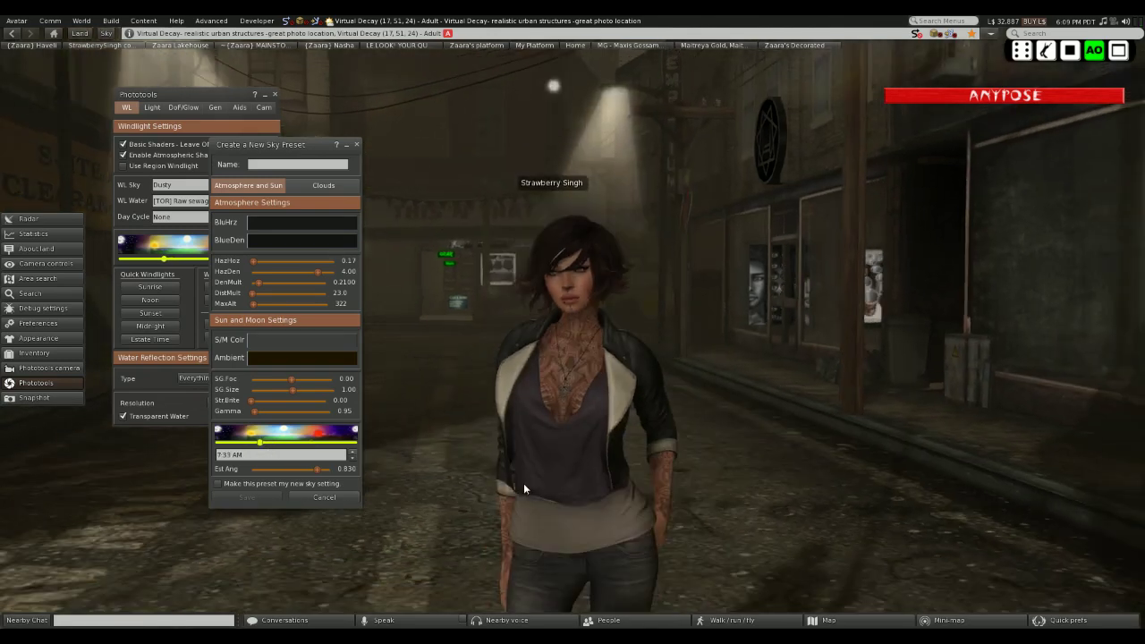
scroll(525, 488, "down", 4)
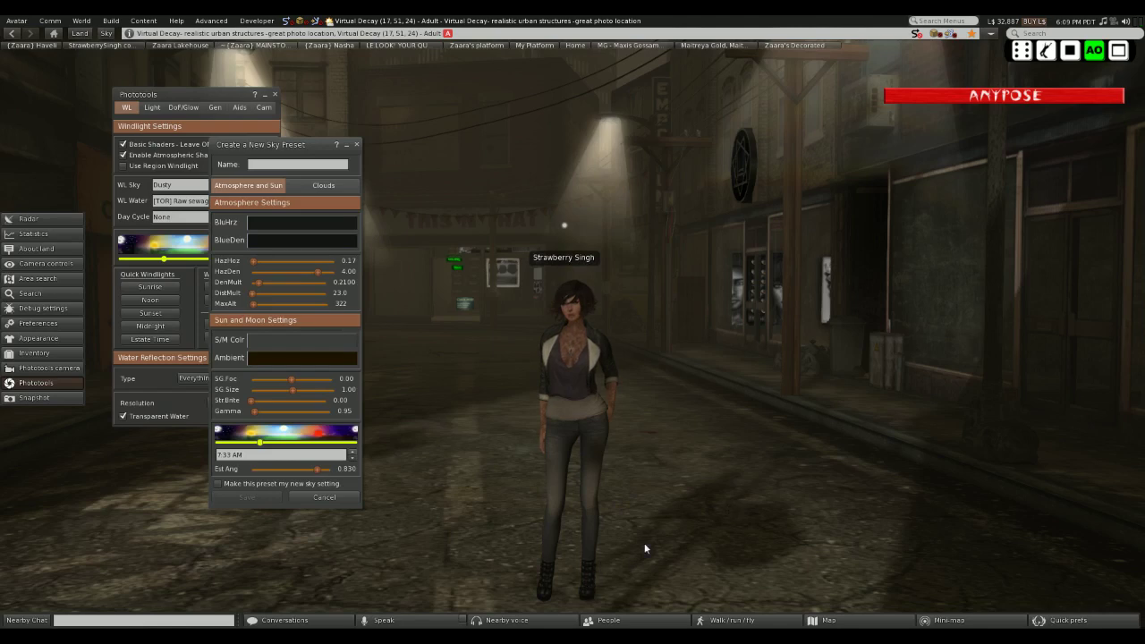
scroll(644, 548, "down", 3)
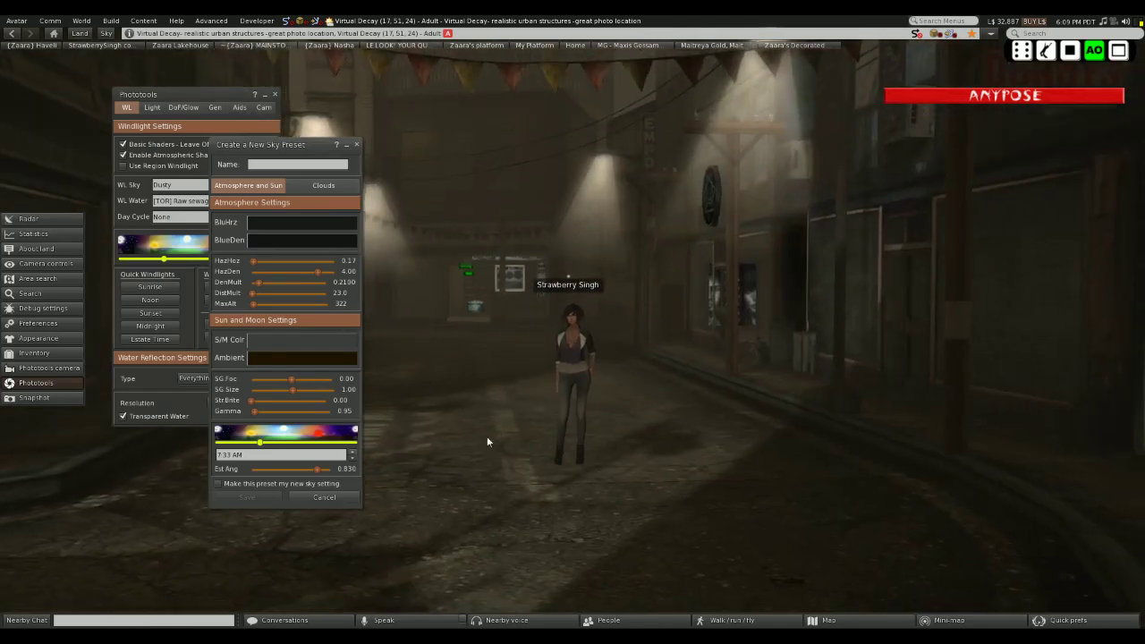
scroll(488, 439, "up", 5)
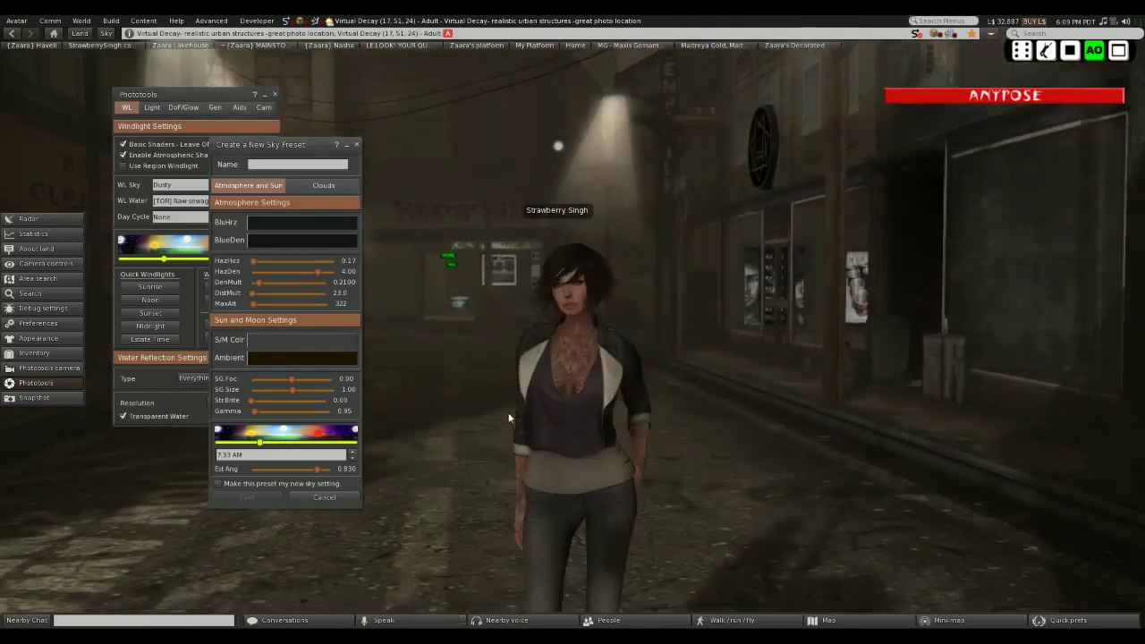
scroll(541, 398, "up", 3)
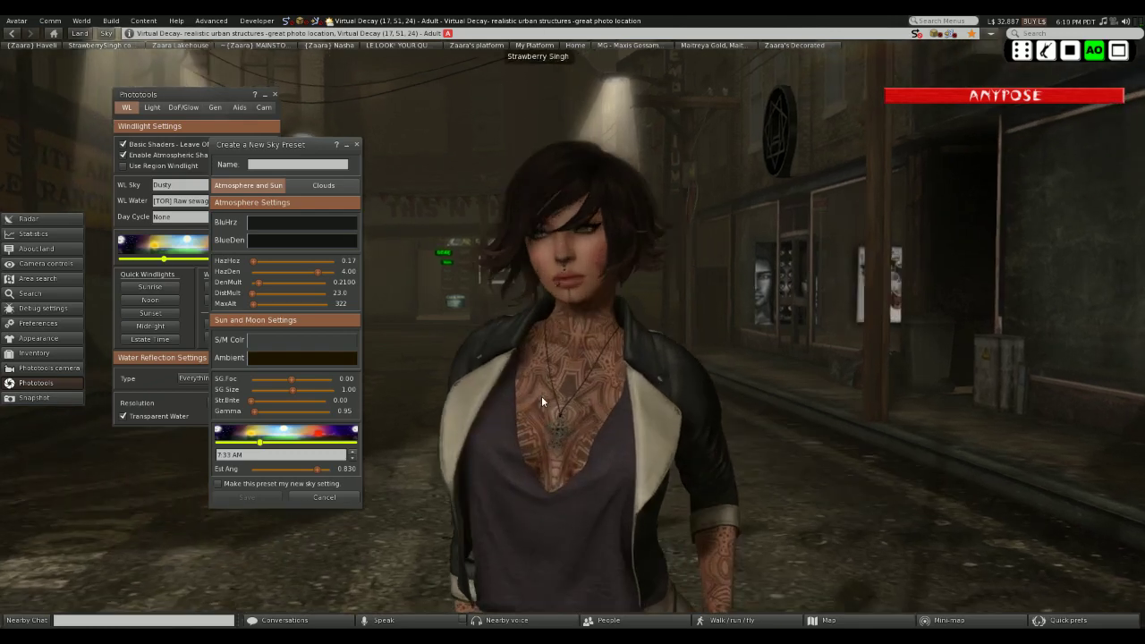
- Set the new sky preset's east angle to 0.858 and check the light on the avatar's face
scroll(541, 395, "down", 5)
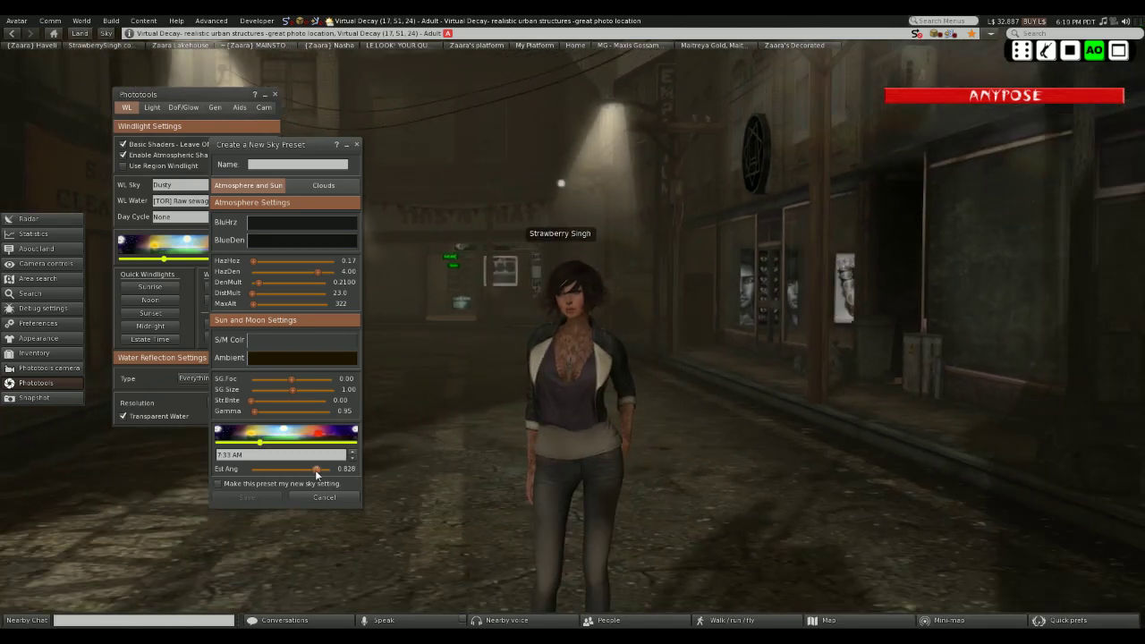
mouse_move(315, 470)
left_mouse_down()
mouse_move(301, 467)
mouse_move(319, 478)
left_mouse_up()
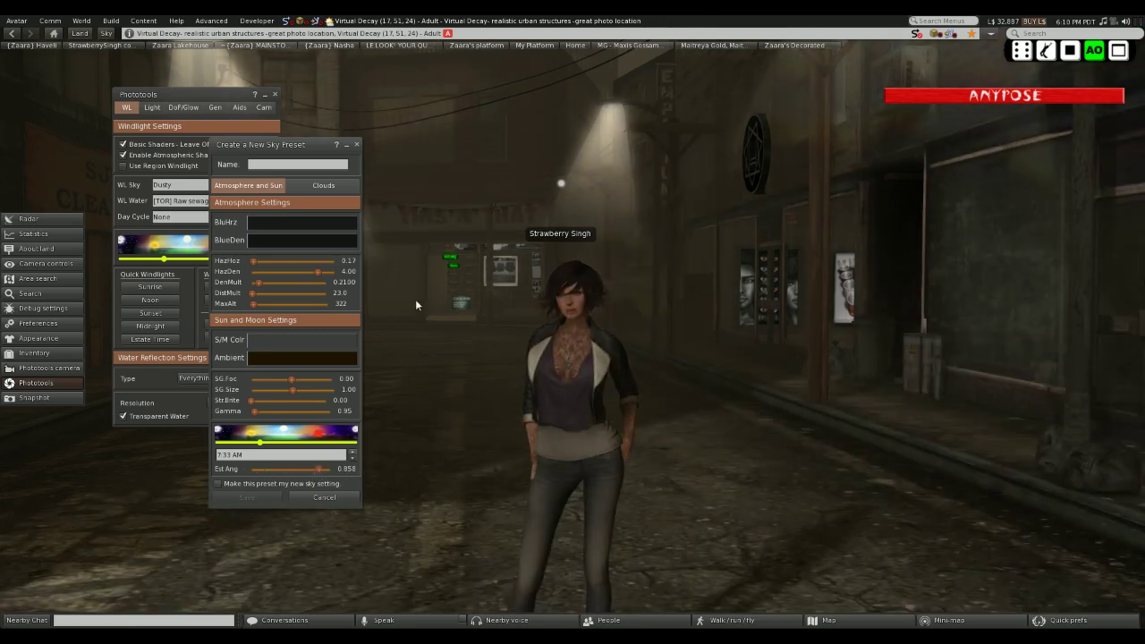
scroll(658, 324, "up", 5)
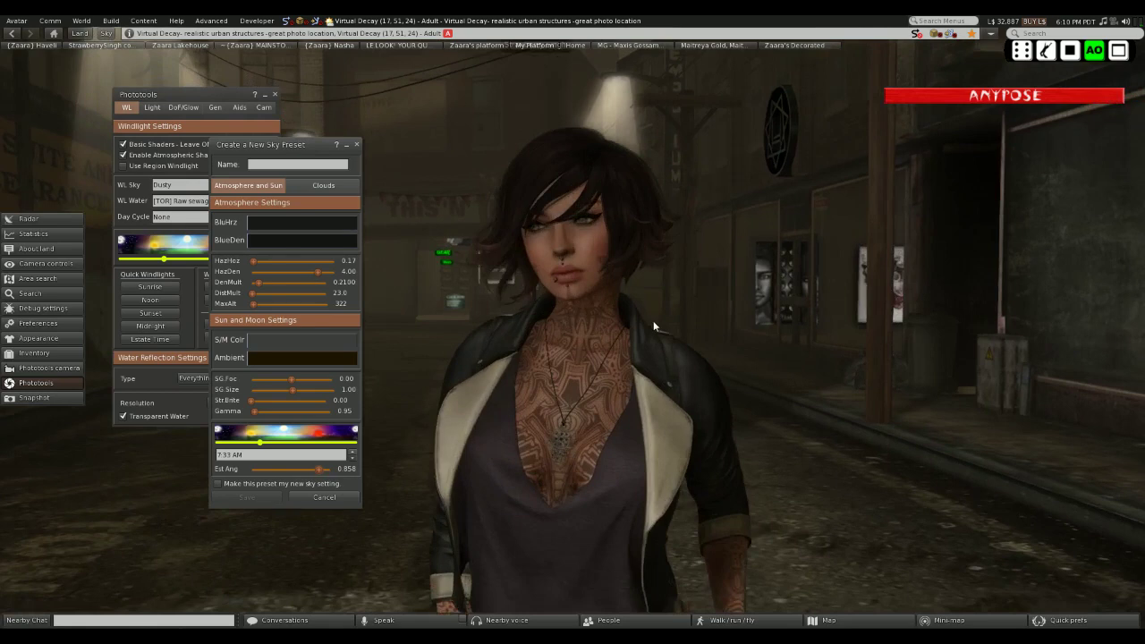
- Try other atmosphere values on the new sky preset, including haze horizon 0.67, haze density 2.27, distance multiplier 31.5 and maximum altitude 0
scroll(653, 320, "up", 3)
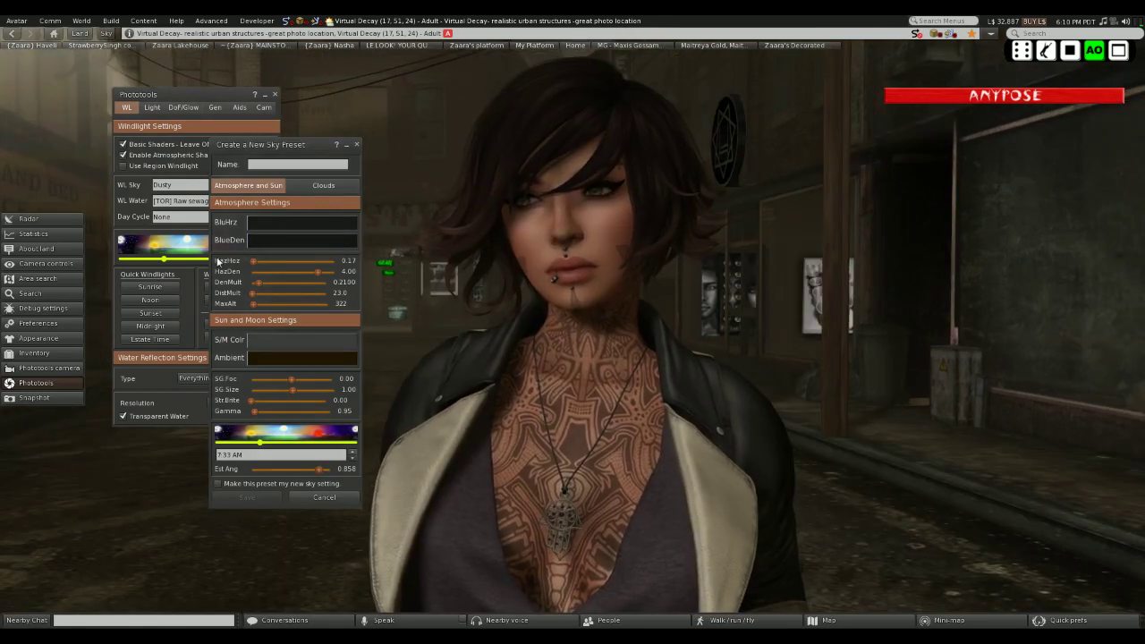
left_click_drag(254, 261, 324, 278)
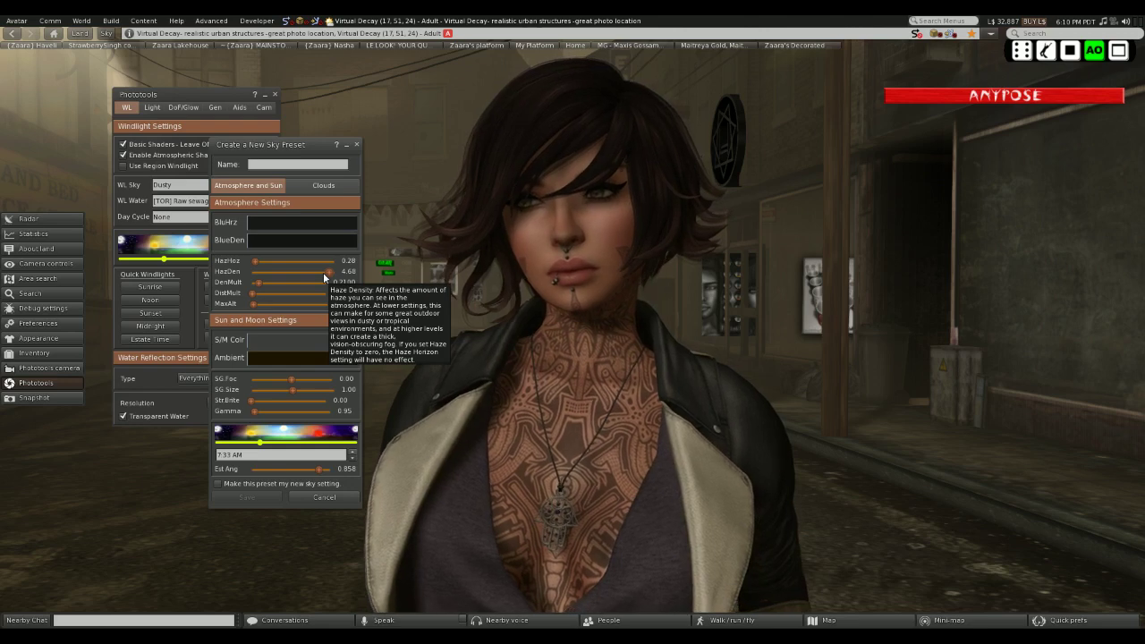
mouse_move(324, 278)
left_mouse_down()
mouse_move(282, 270)
mouse_move(329, 274)
left_mouse_up()
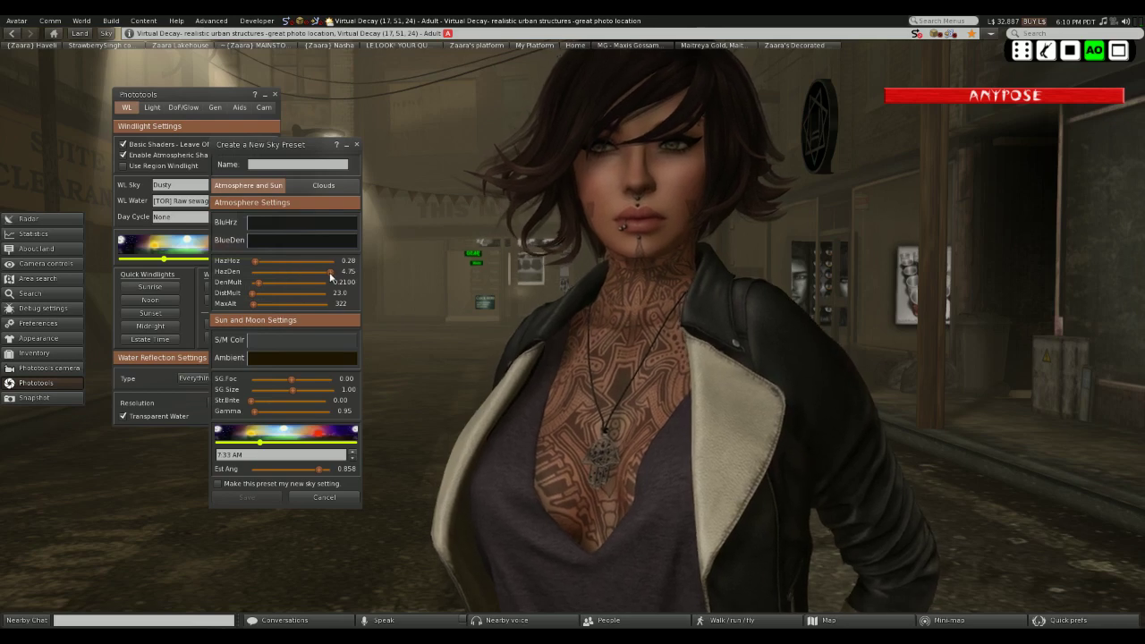
left_click_drag(330, 271, 247, 311)
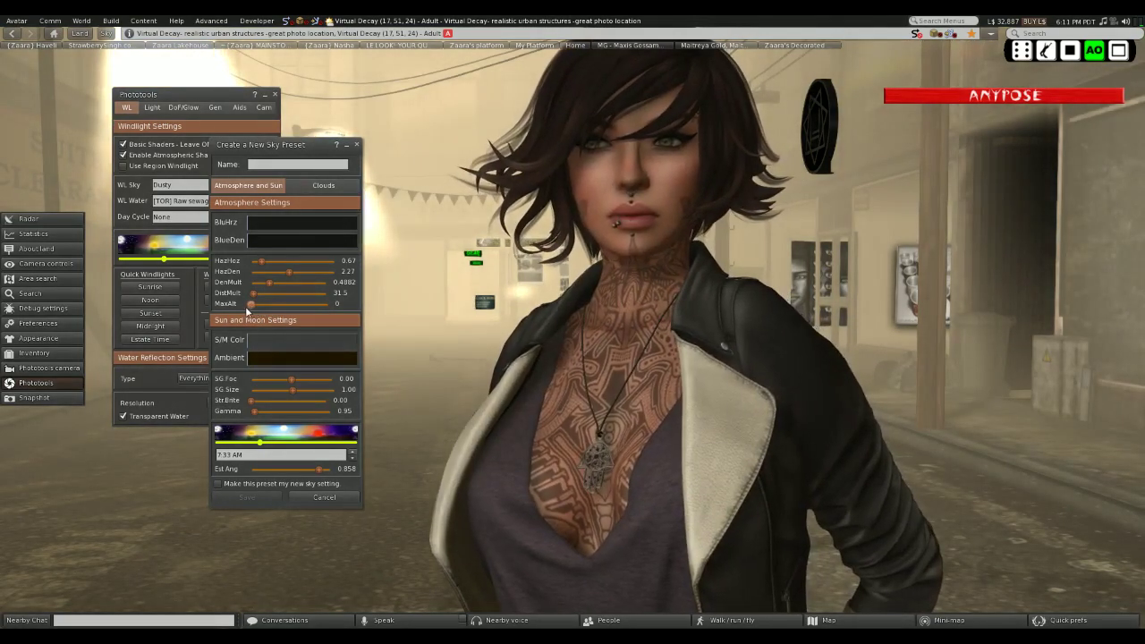
left_click_drag(286, 271, 257, 262)
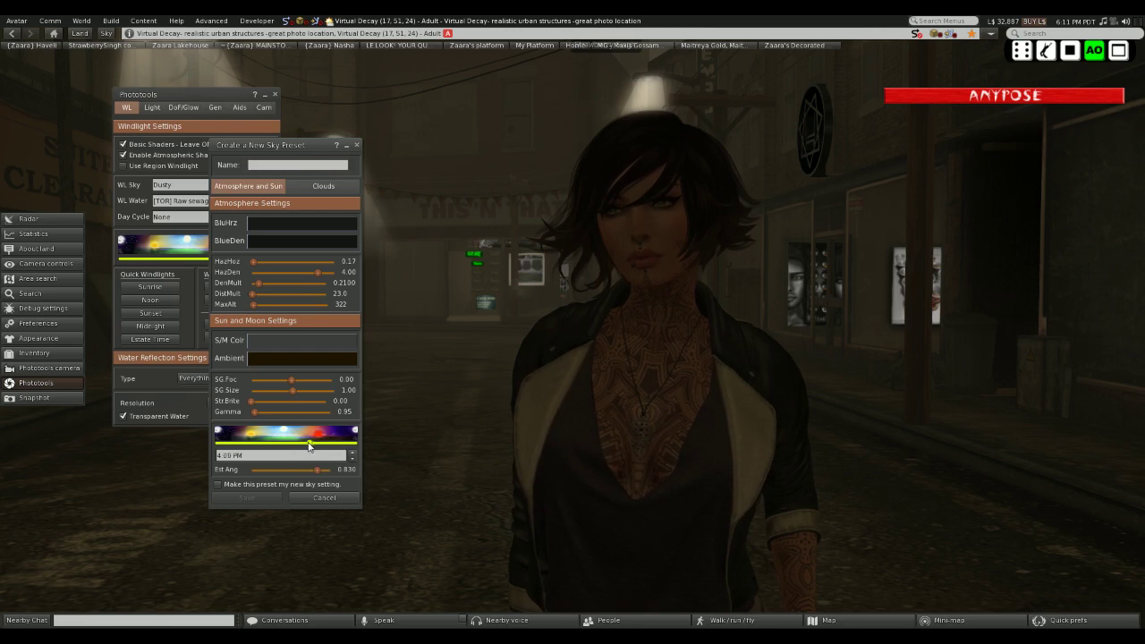
- Set the new sky preset's time of day to 7:39 AM and check the light on the whole avatar
left_click_drag(308, 444, 260, 446)
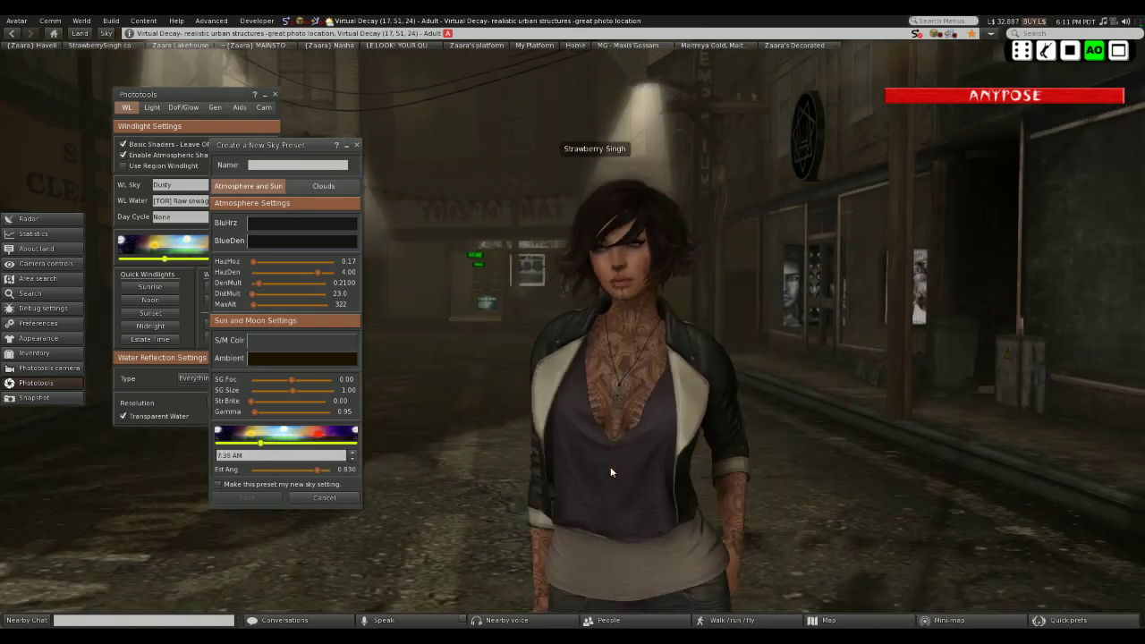
scroll(610, 471, "down", 4)
left_click(594, 472, "alt")
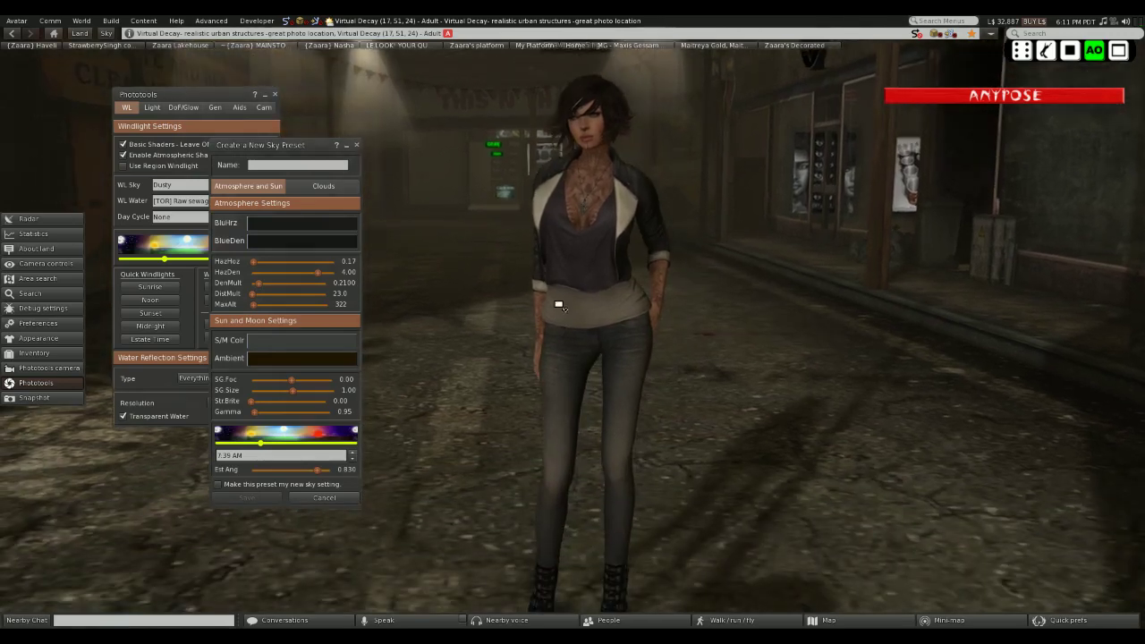
scroll(559, 306, "down", 5)
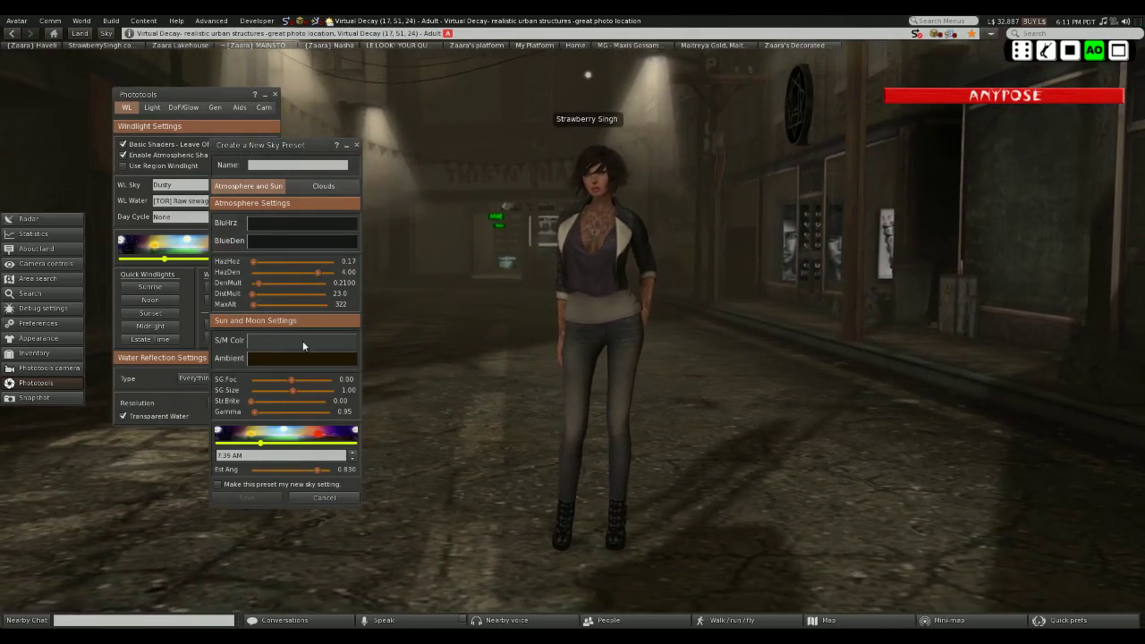
- Set the new sky preset's cloud X to 0.43, Y to 0.29 and density to 2.0414
left_click(323, 186)
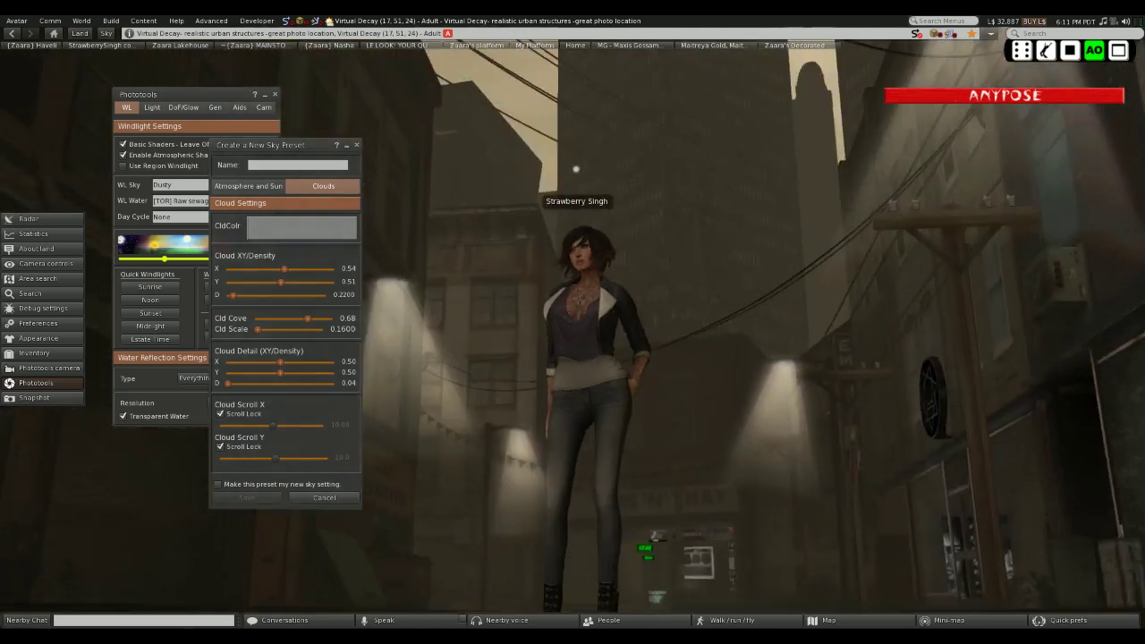
left_click_drag(284, 269, 293, 295)
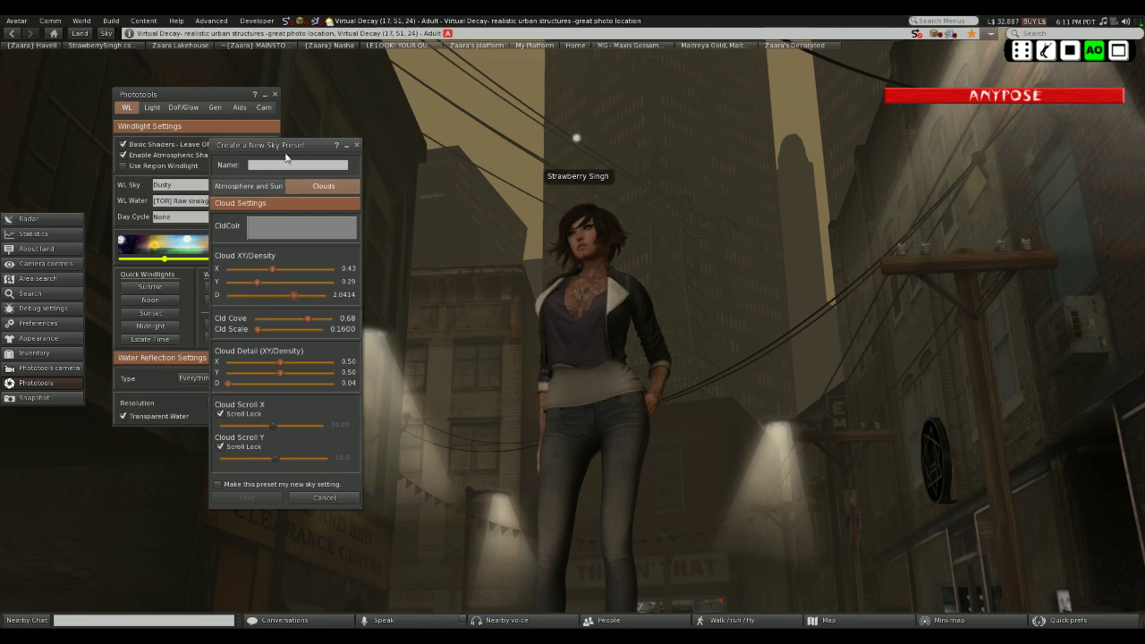
left_click_drag(285, 148, 357, 137)
- Minimize the Phototools and new sky preset windows and frame the avatar full-length in the street
left_click_drag(591, 371, 572, 312)
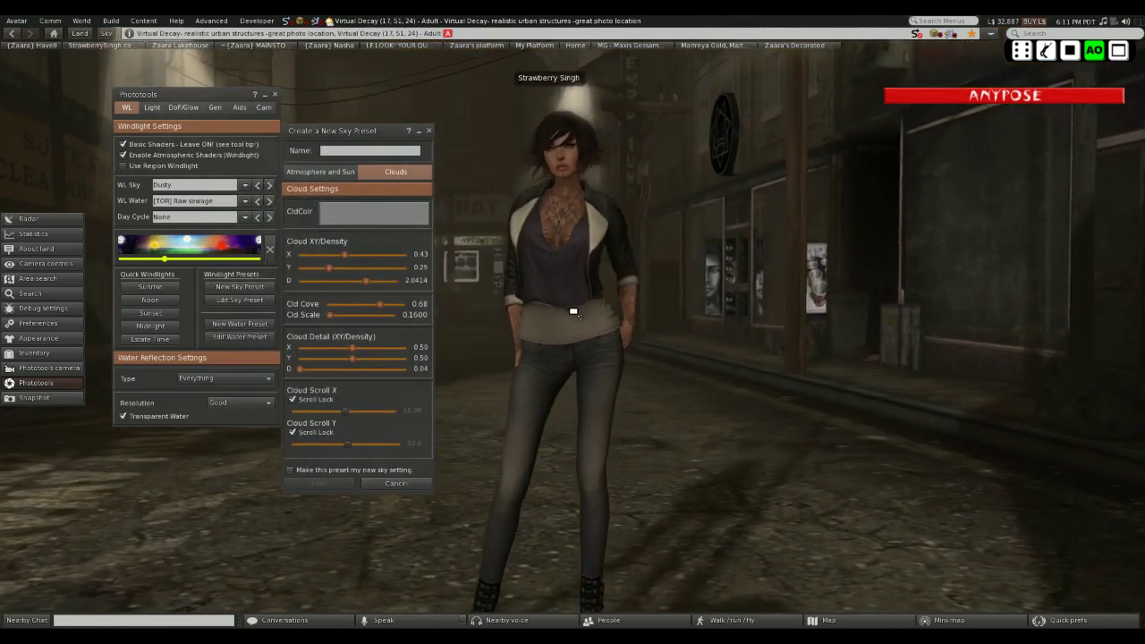
left_click(526, 375, "alt")
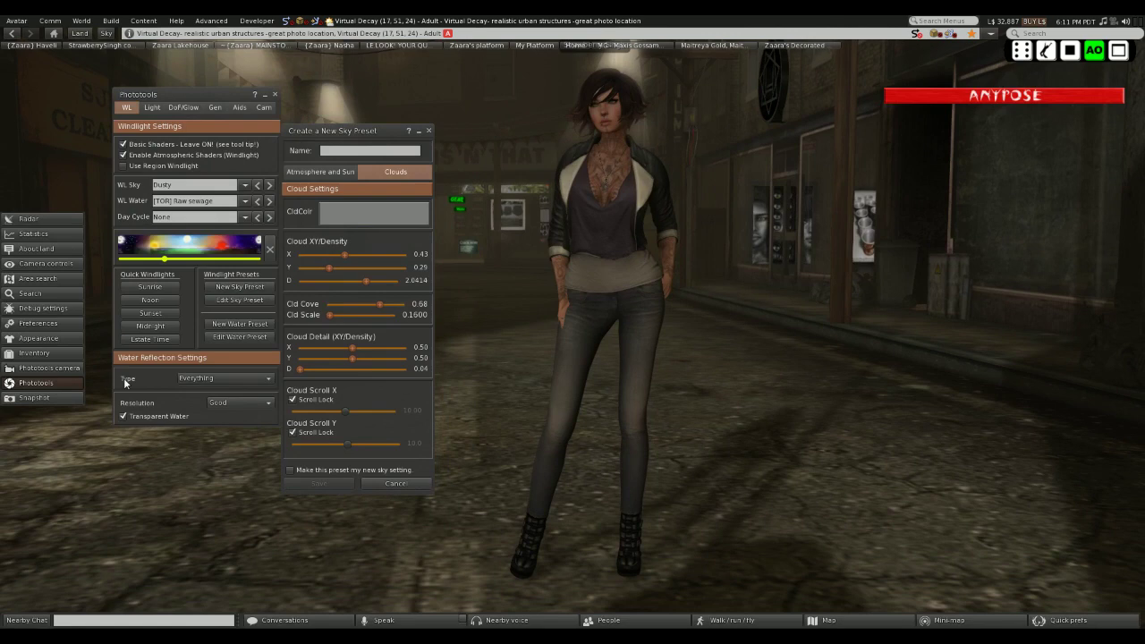
mouse_move(361, 136)
left_mouse_down()
mouse_move(280, 118)
mouse_move(434, 152)
mouse_move(316, 150)
mouse_move(353, 148)
left_mouse_up()
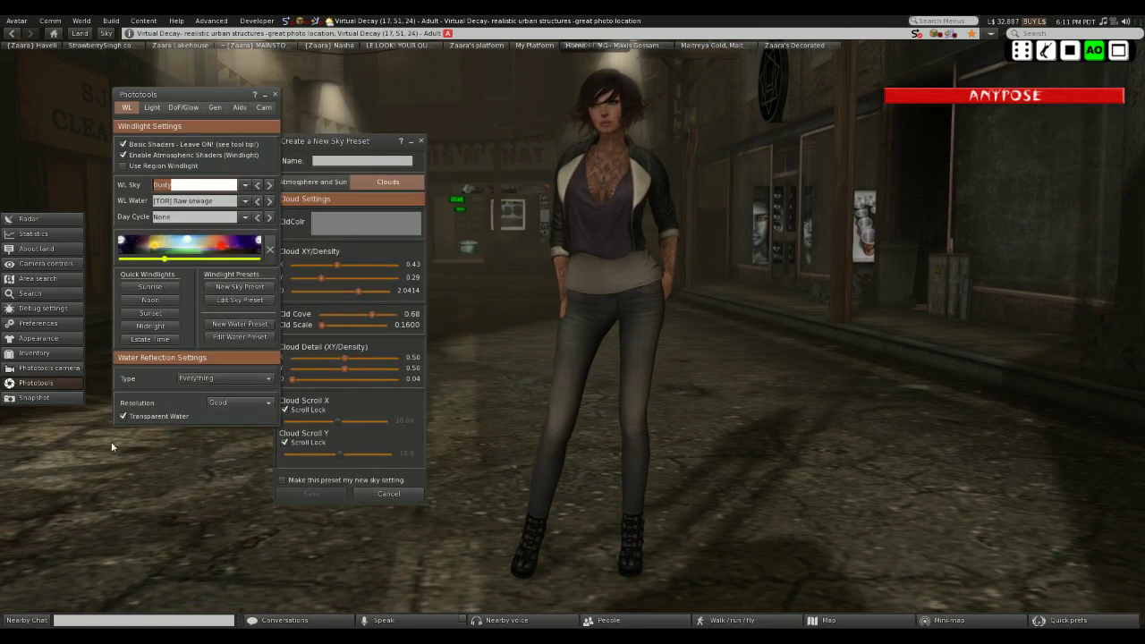
left_click(265, 93)
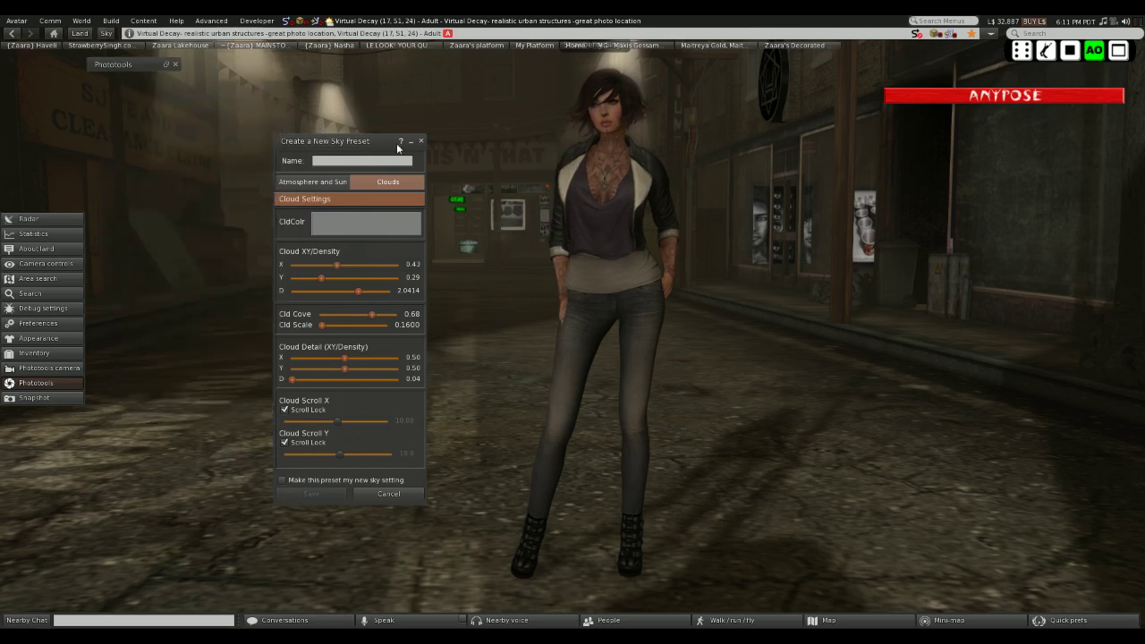
left_click(411, 141)
left_click_drag(596, 306, 599, 324)
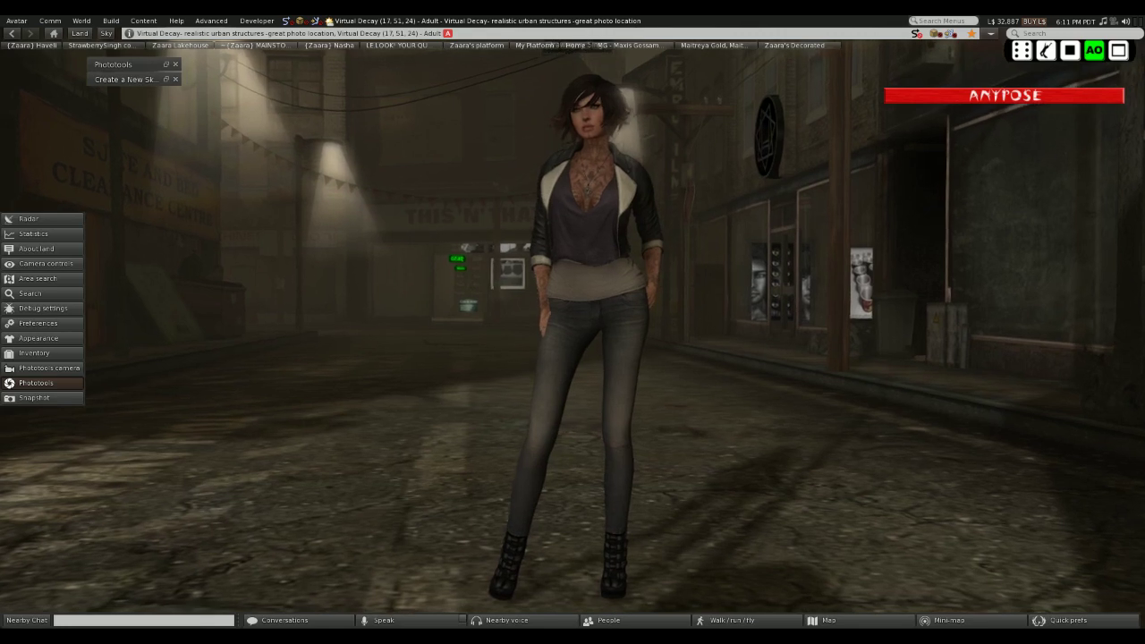
- Open the snapshot window, look over the available destinations and choose to save the picture to disk
left_click(33, 399)
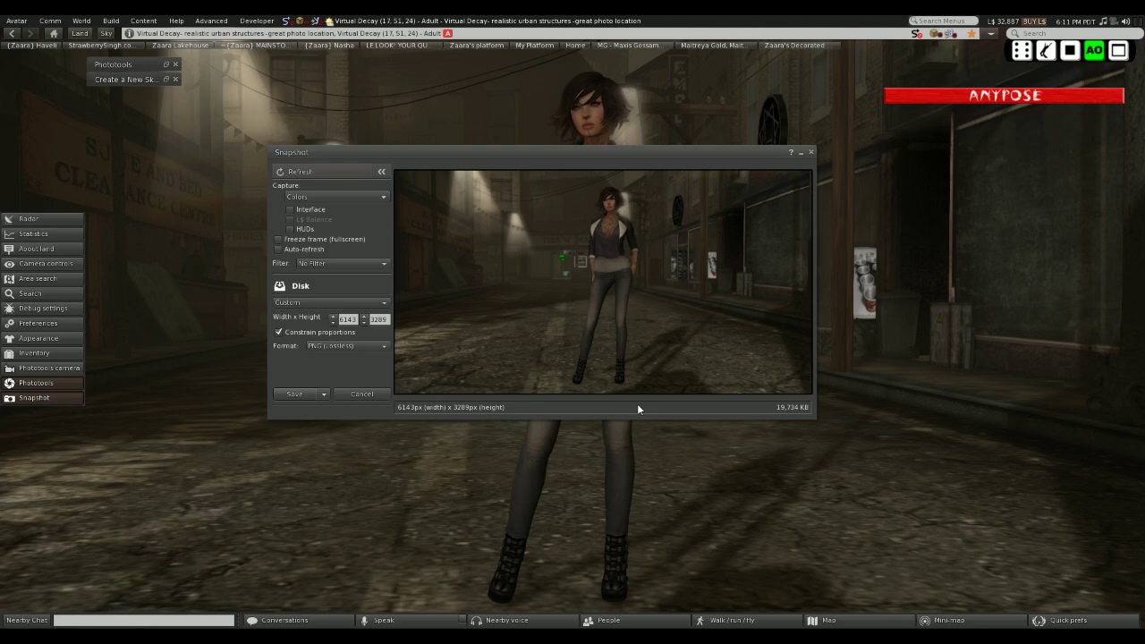
left_click(361, 394)
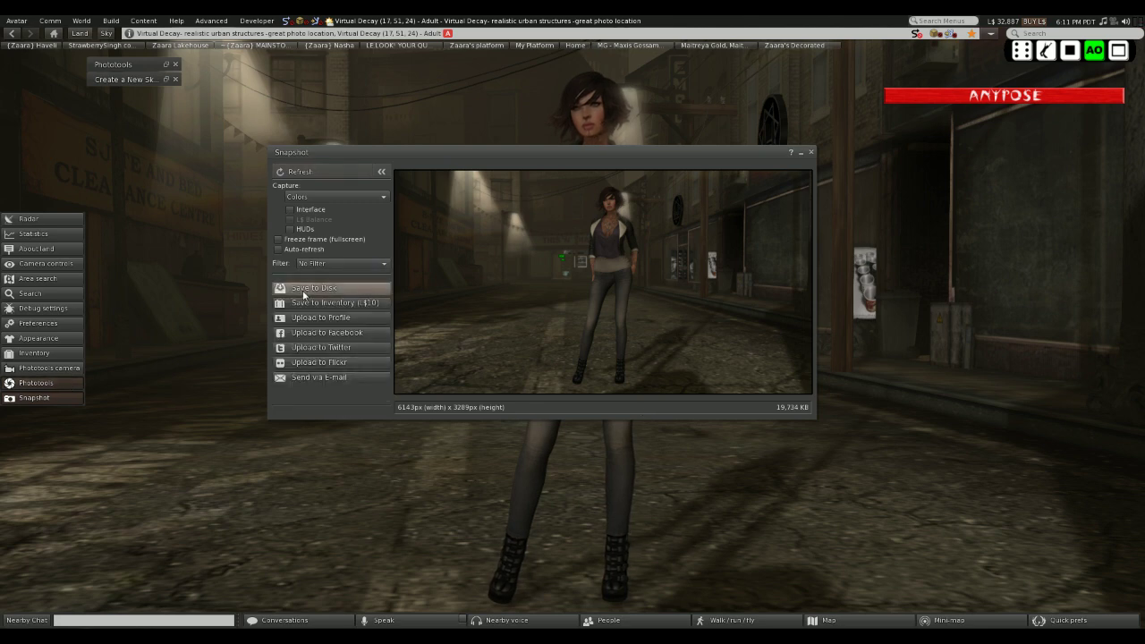
left_click_drag(457, 148, 392, 247)
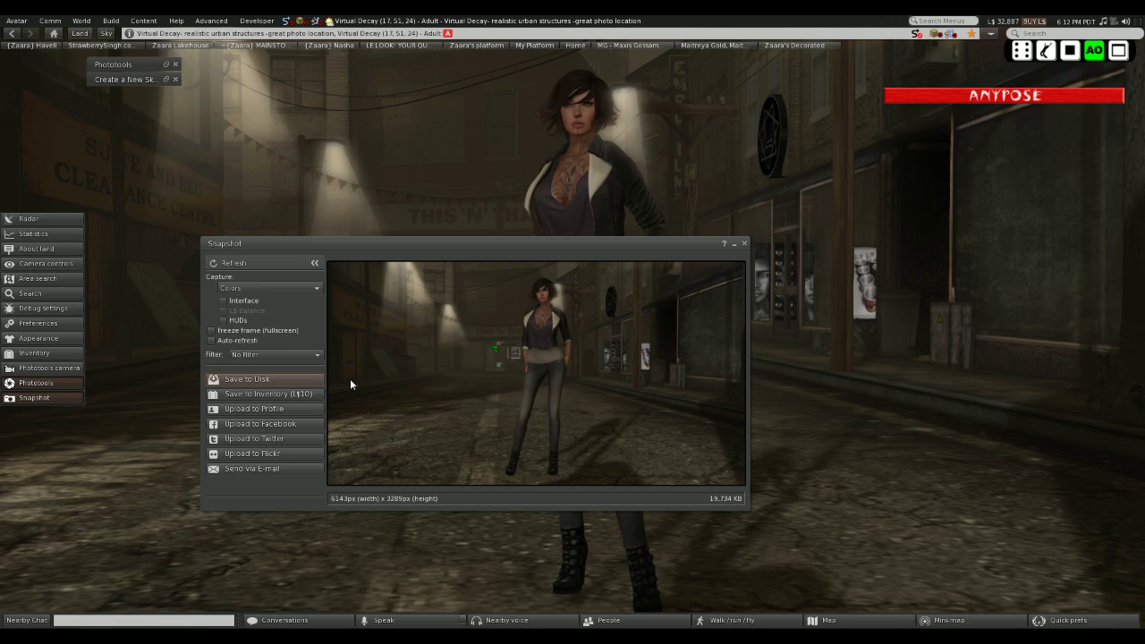
left_click(292, 382)
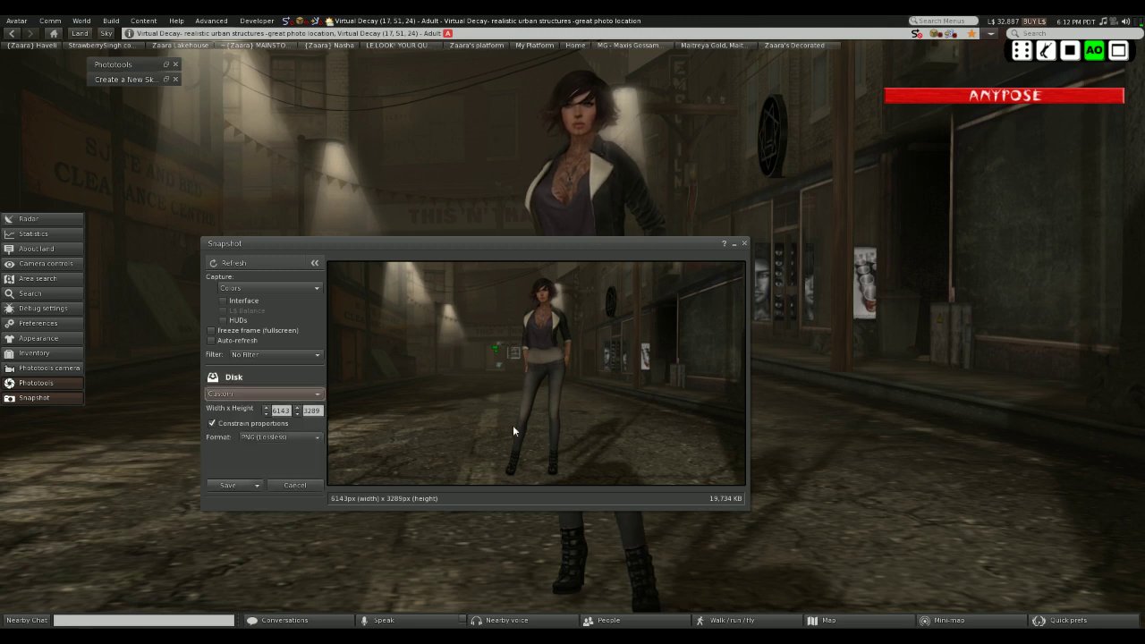
- Set the snapshot's custom size to 6016 by 3221 pixels with its proportions constrained
left_click(265, 409)
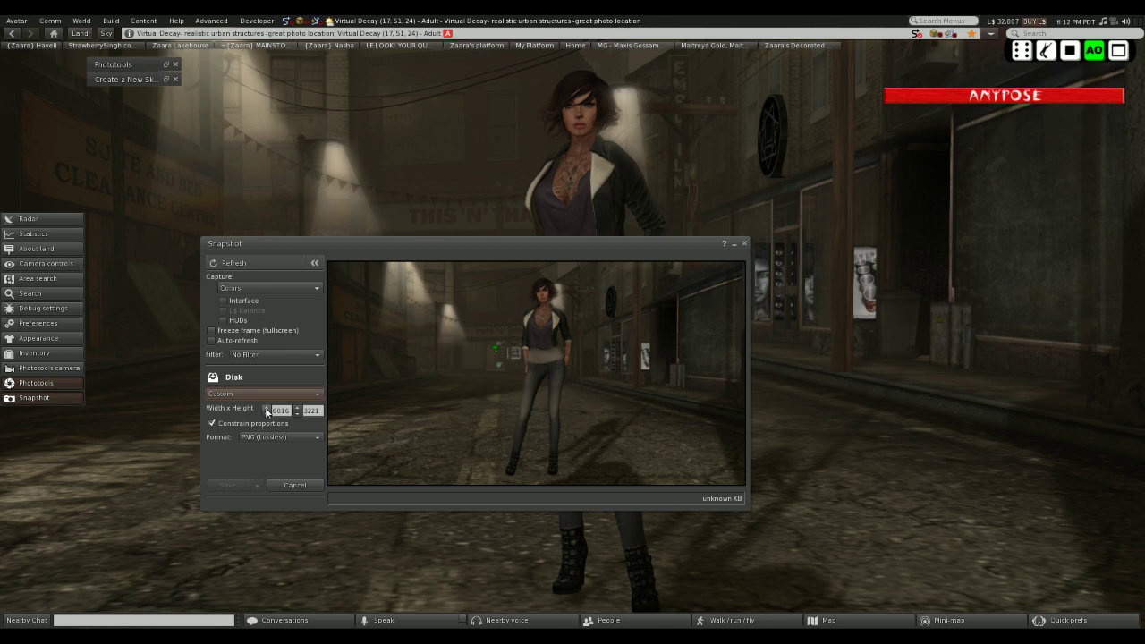
left_click(234, 395)
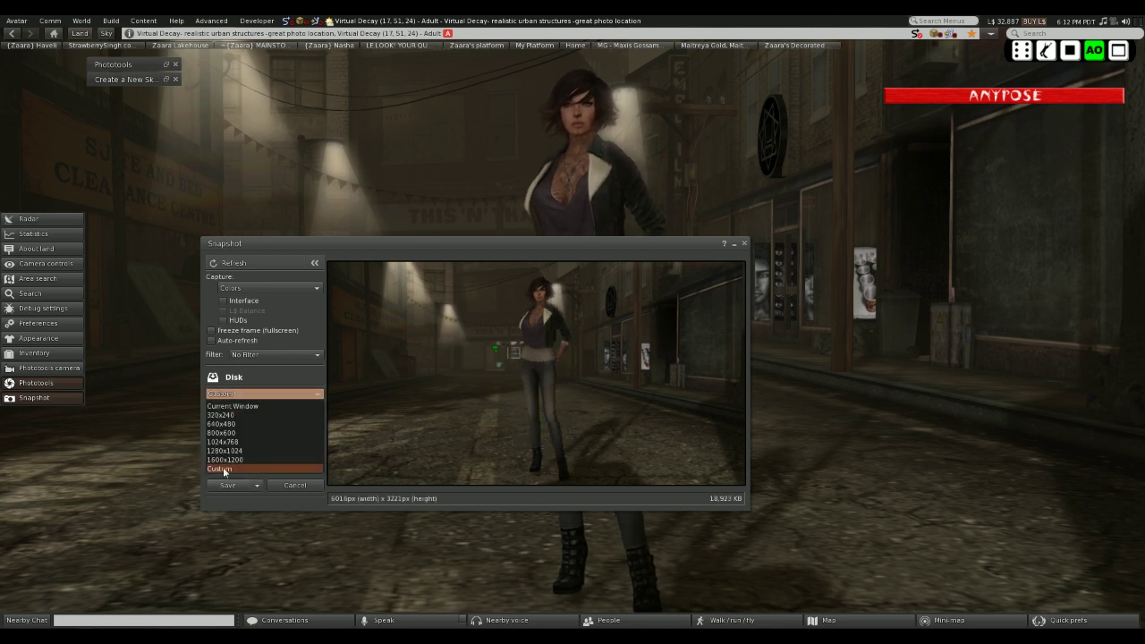
left_click(221, 469)
- Try a snapshot height of 3029 pixels with unconstrained proportions, and turn the proportion constraint back on
left_click(211, 424)
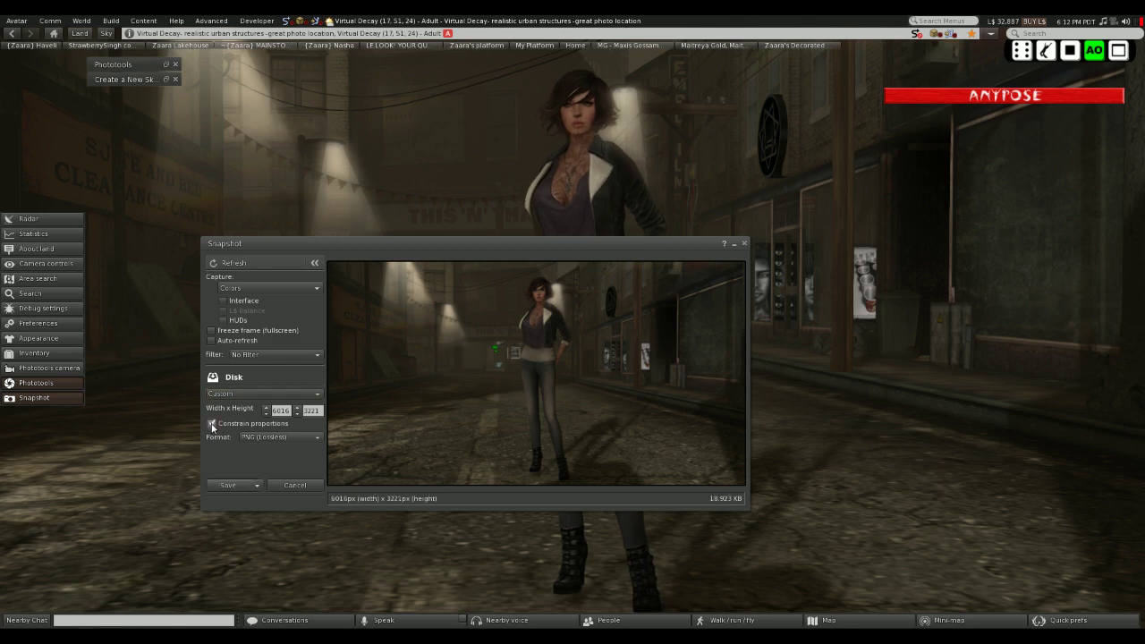
left_click(211, 423)
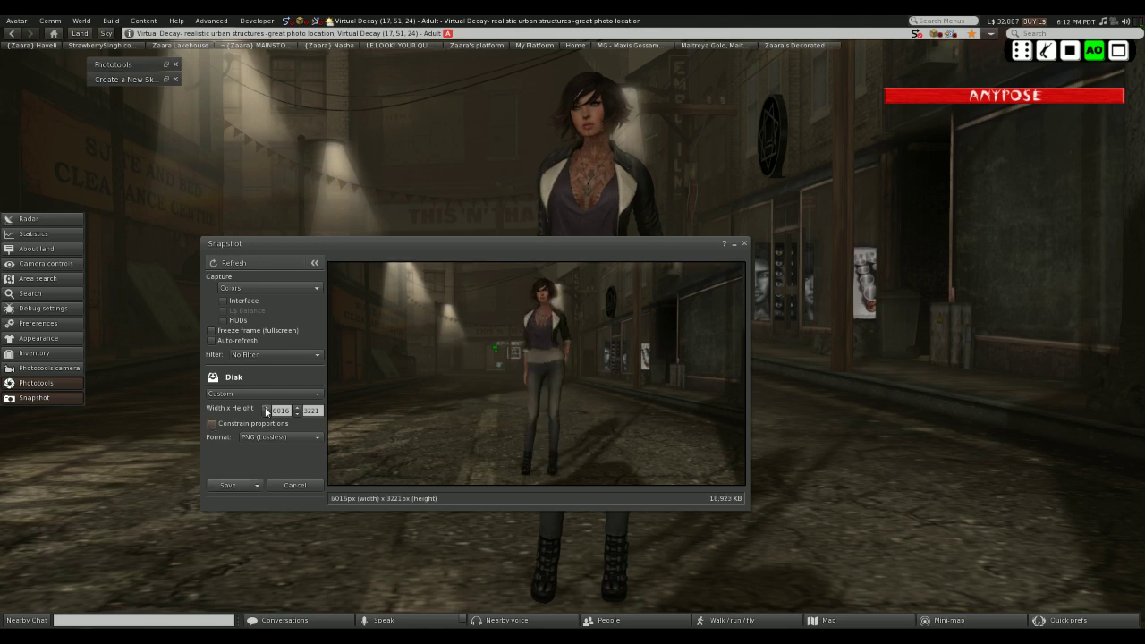
left_click(296, 414)
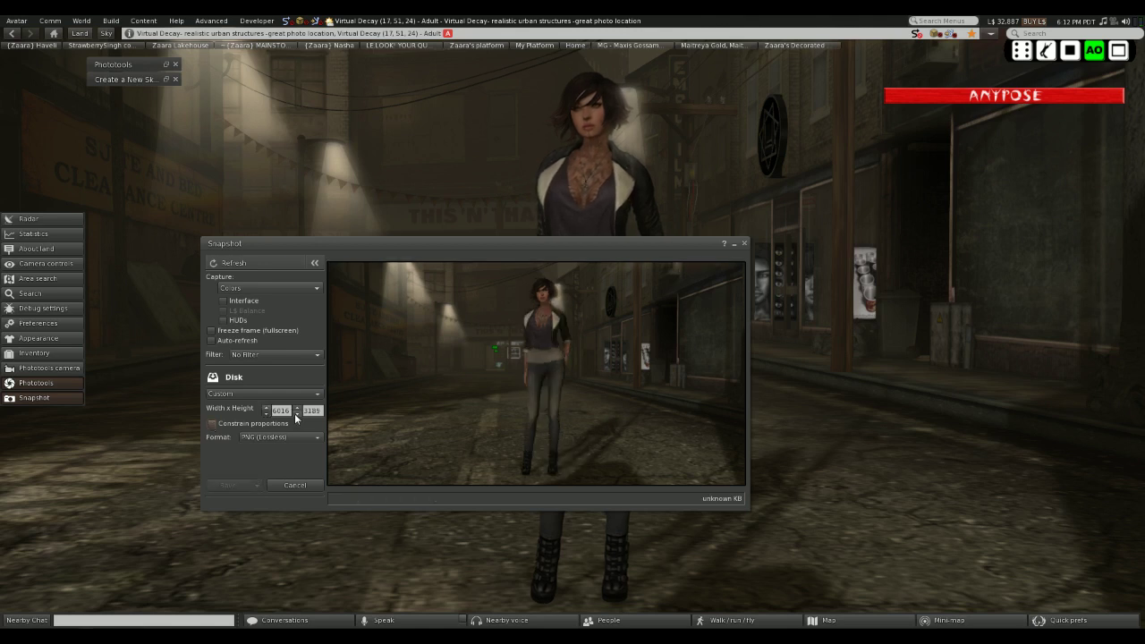
left_click(296, 414)
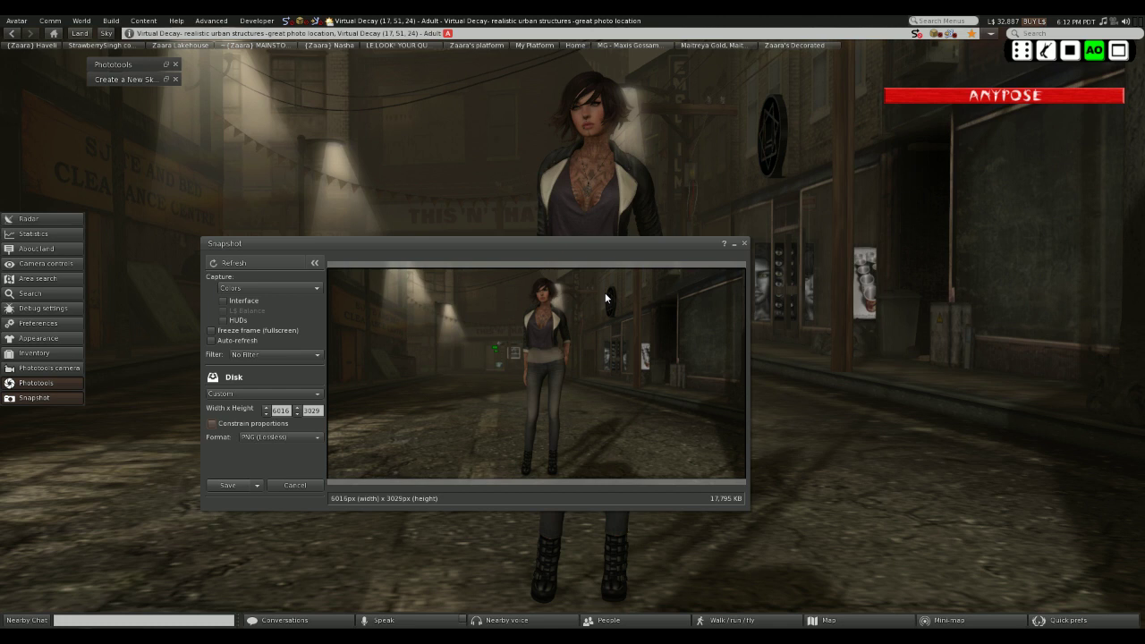
left_click(212, 424)
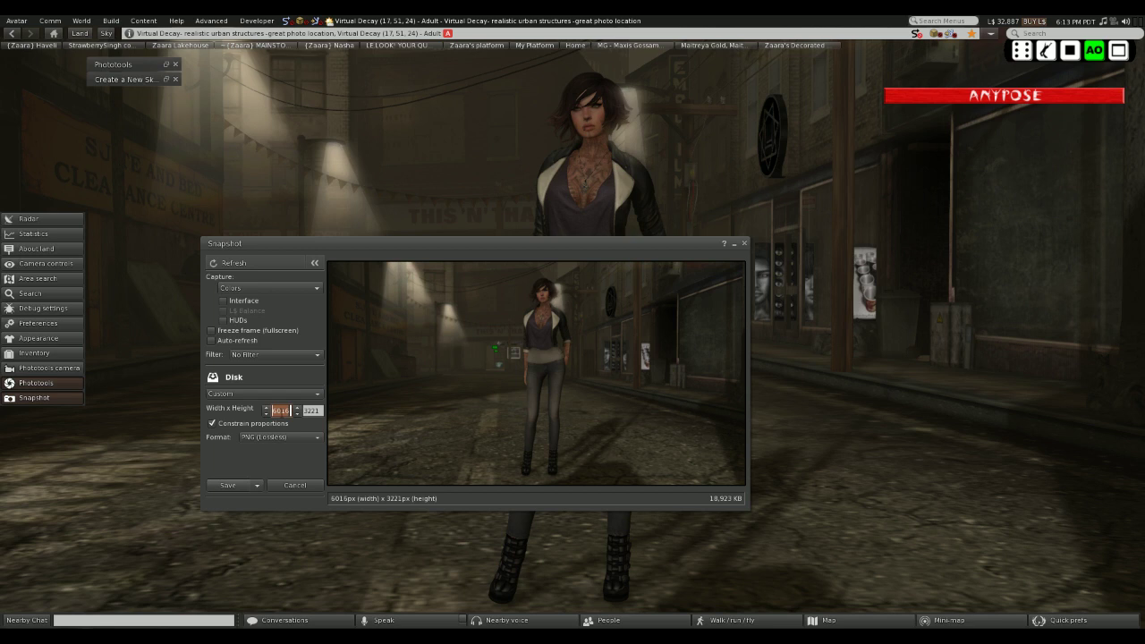
- Preview the 1970's Colors, Autocontrast and Bad Trip filters on the snapshot
left_click_drag(352, 241, 332, 190)
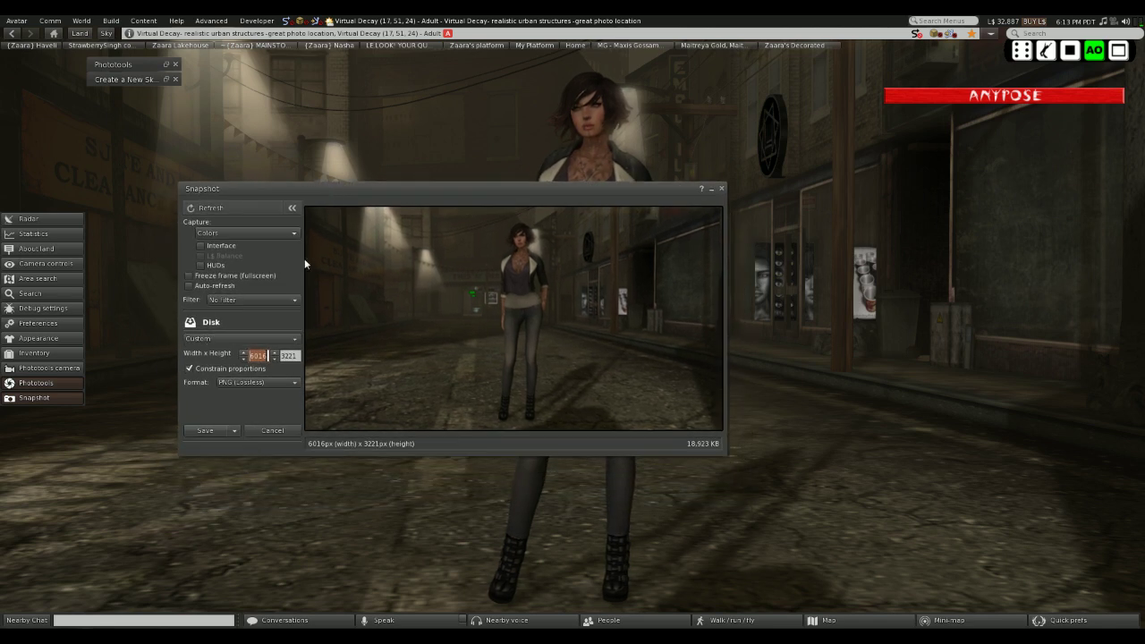
left_click(240, 302)
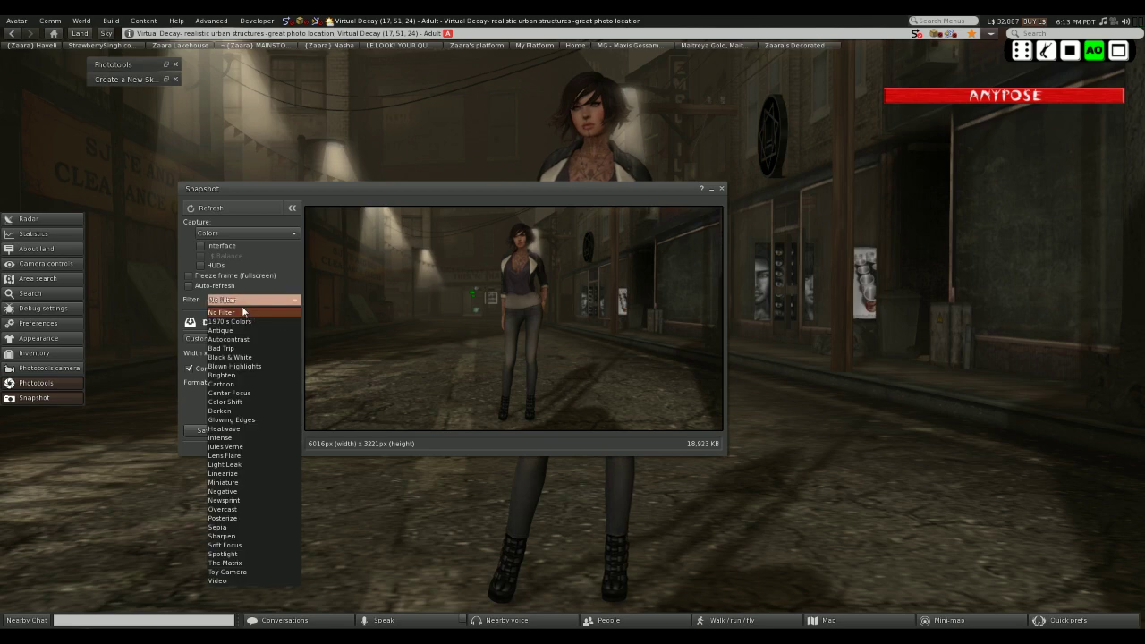
left_click(248, 318)
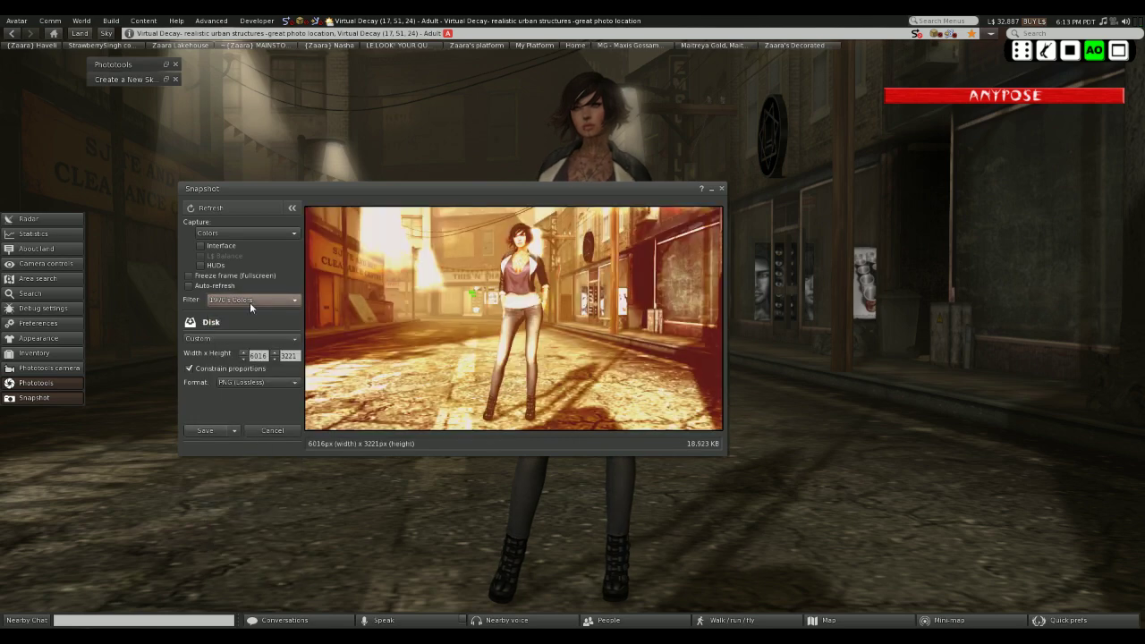
left_click(249, 303)
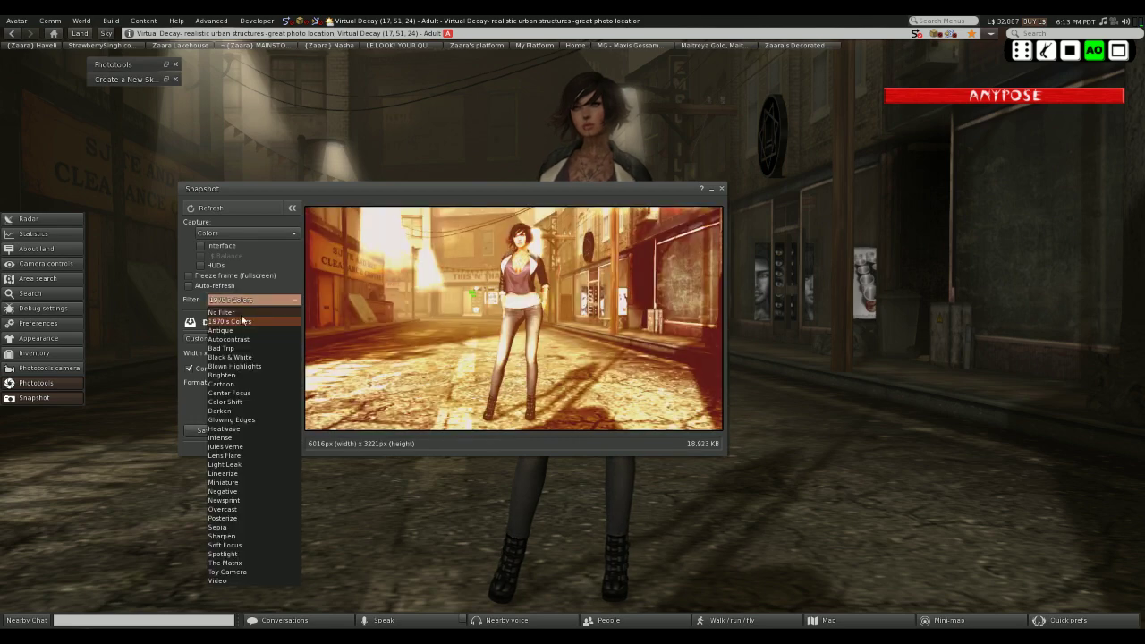
left_click(242, 339)
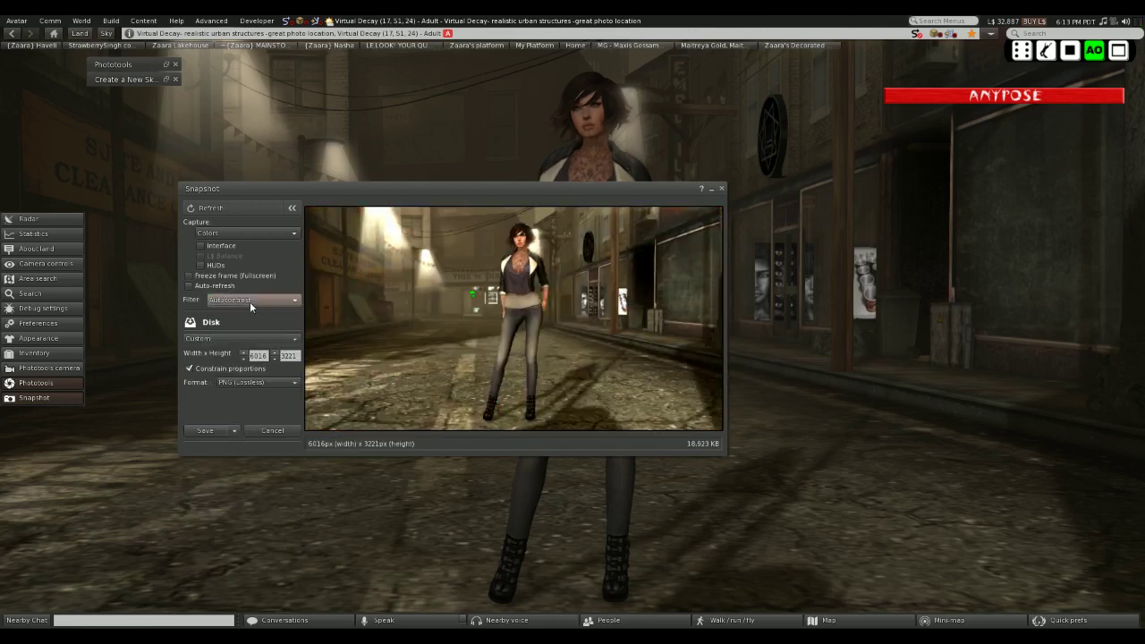
left_click(250, 301)
left_click(228, 345)
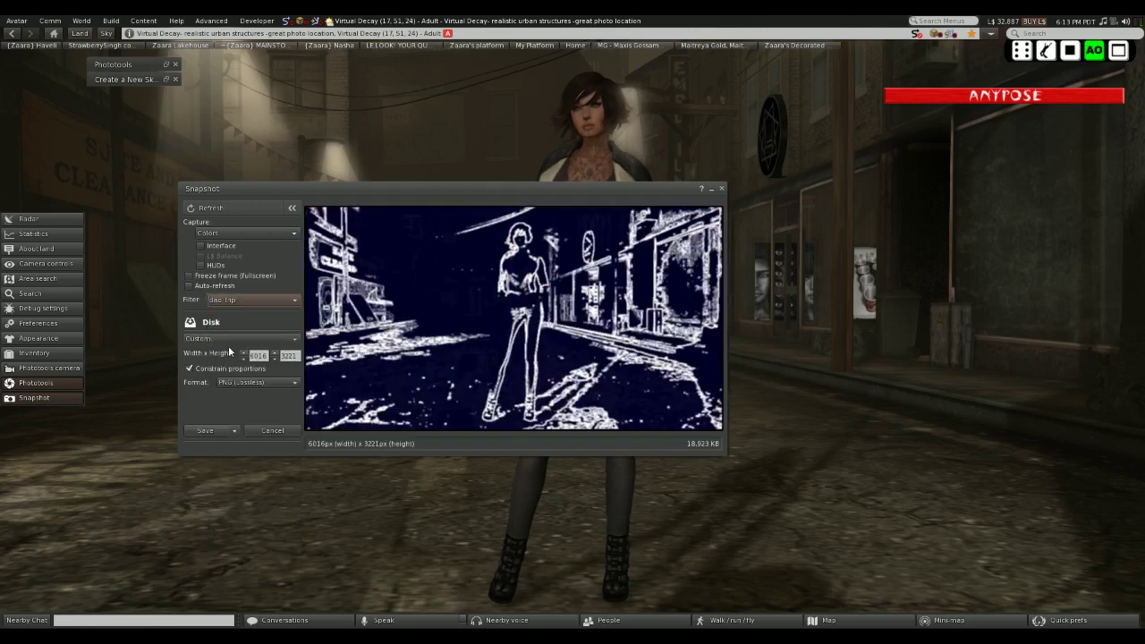
- Apply the Black & White filter to the snapshot and refresh its preview with the avatar's current pose
left_click(242, 303)
left_click(229, 358)
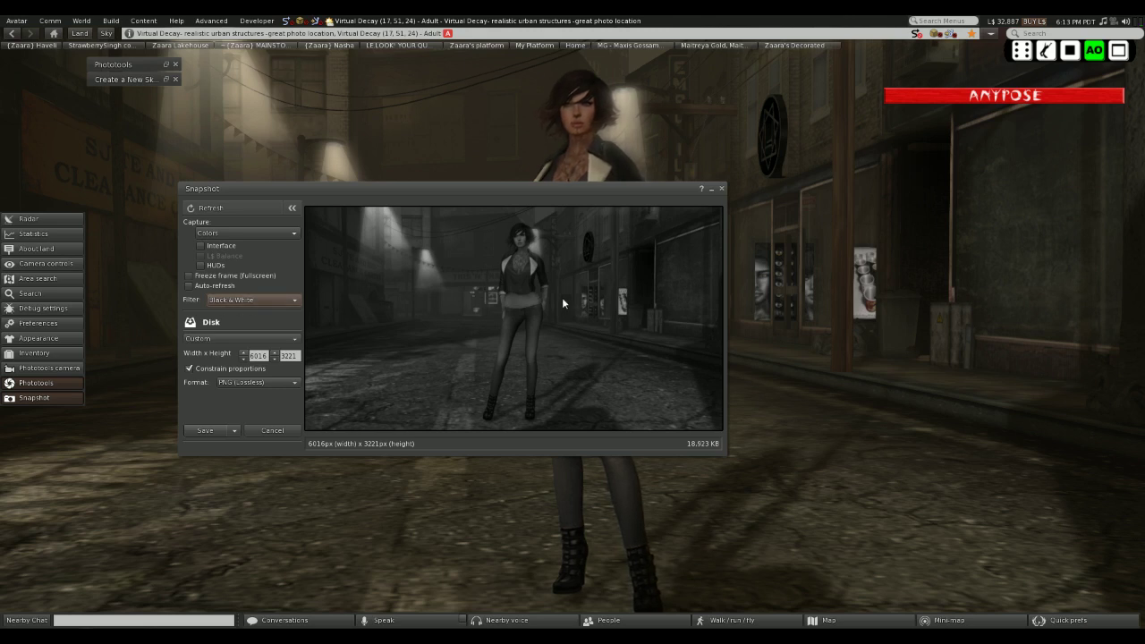
left_click(216, 210)
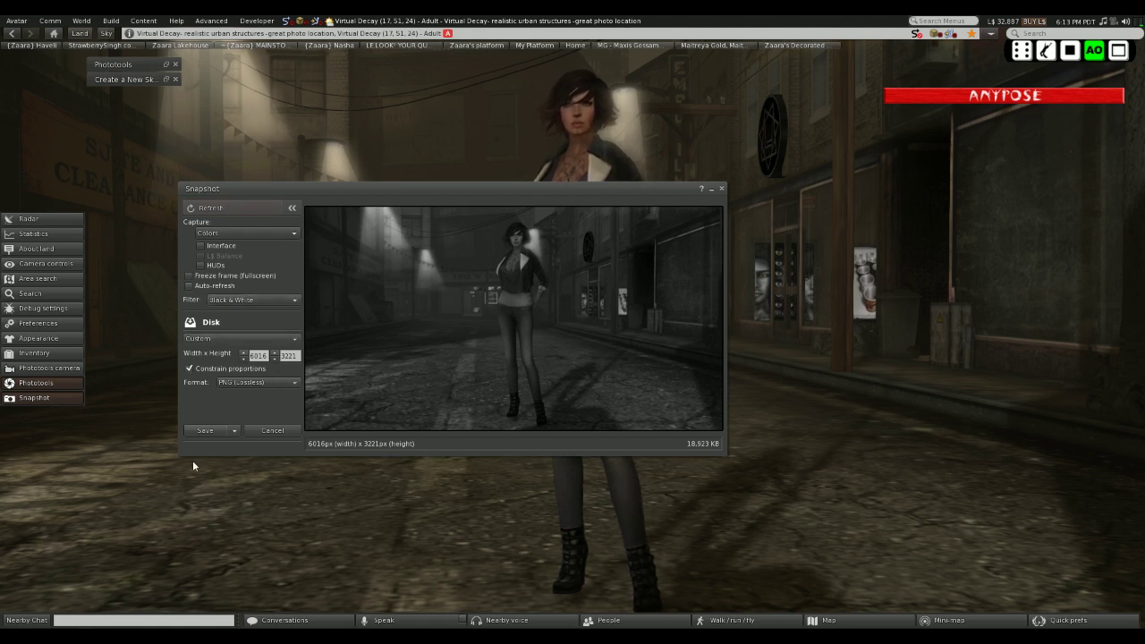
- Save the full-body Black & White snapshot to disk in PNG (Lossless) format and close the snapshot window
left_click(243, 381)
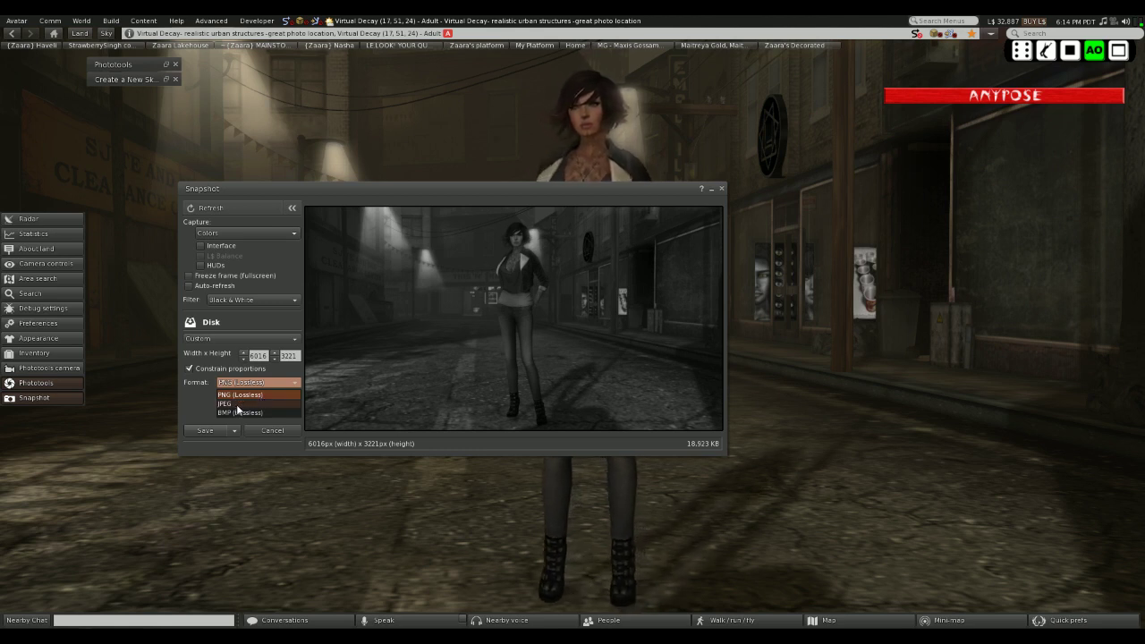
left_click(248, 396)
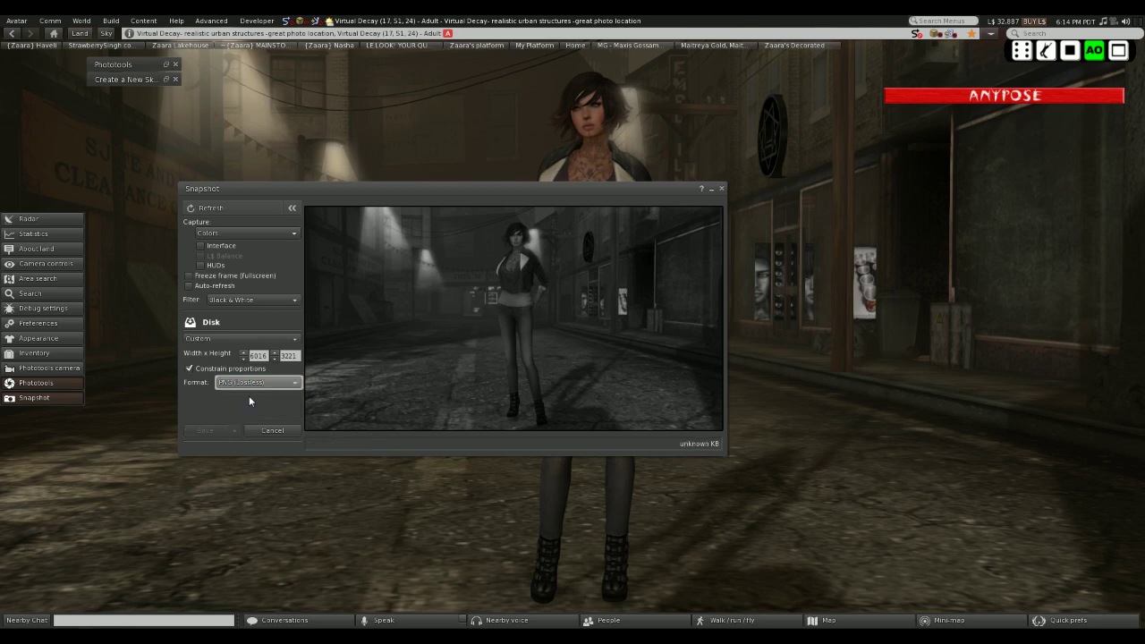
left_click(197, 431)
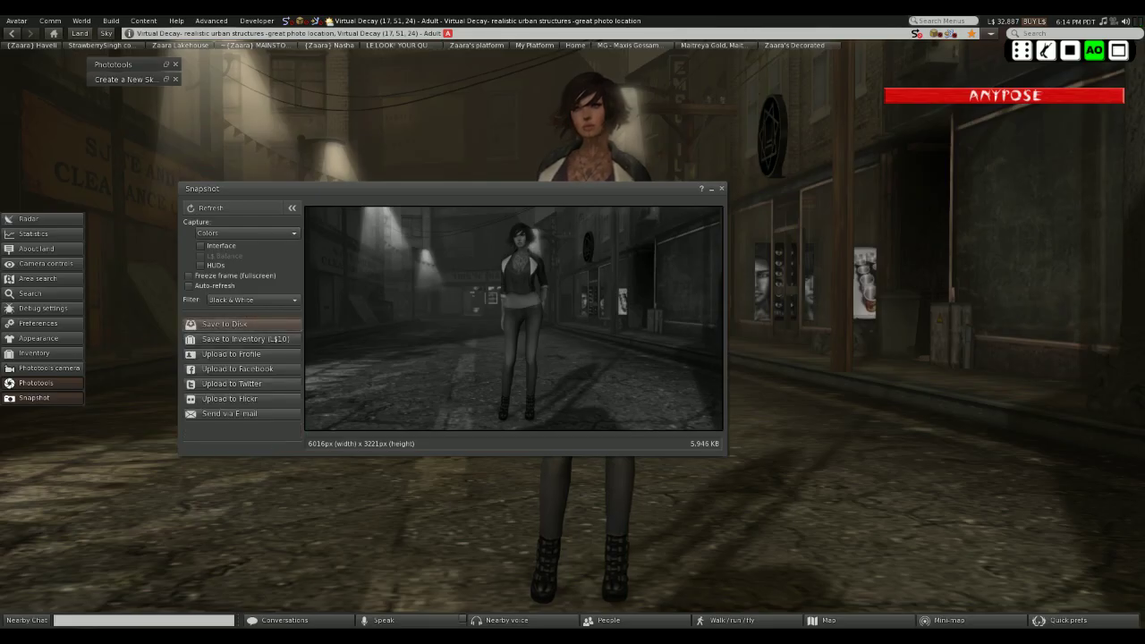
left_click(722, 188)
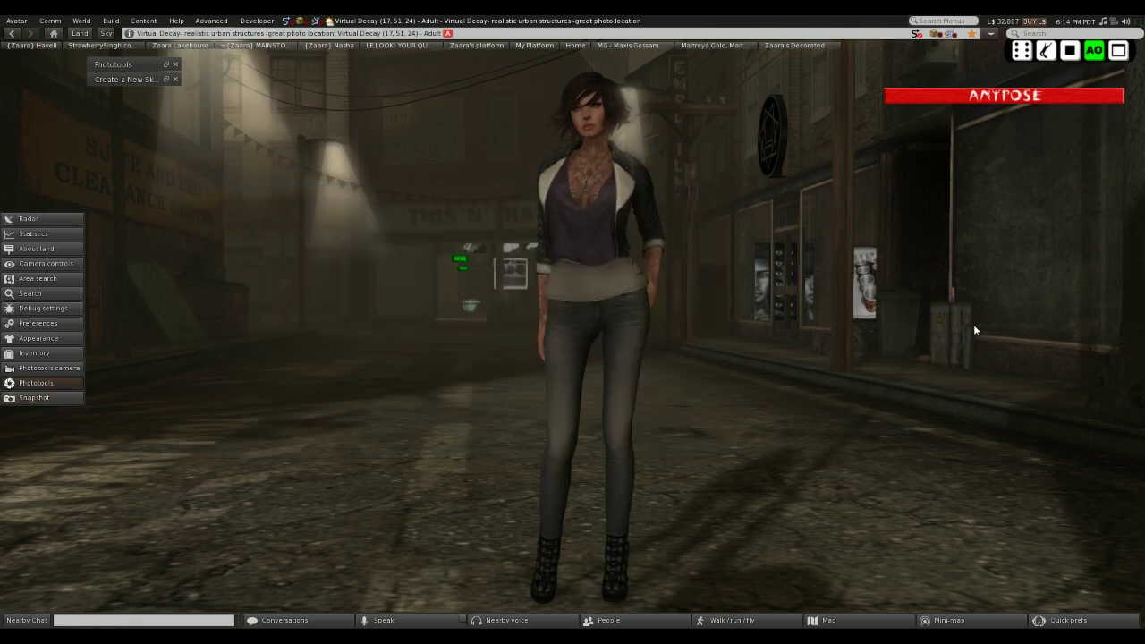
- Frame a close-up of the avatar's face and chest, save it to disk as a snapshot, and close the snapshot window
left_click(594, 151, "alt")
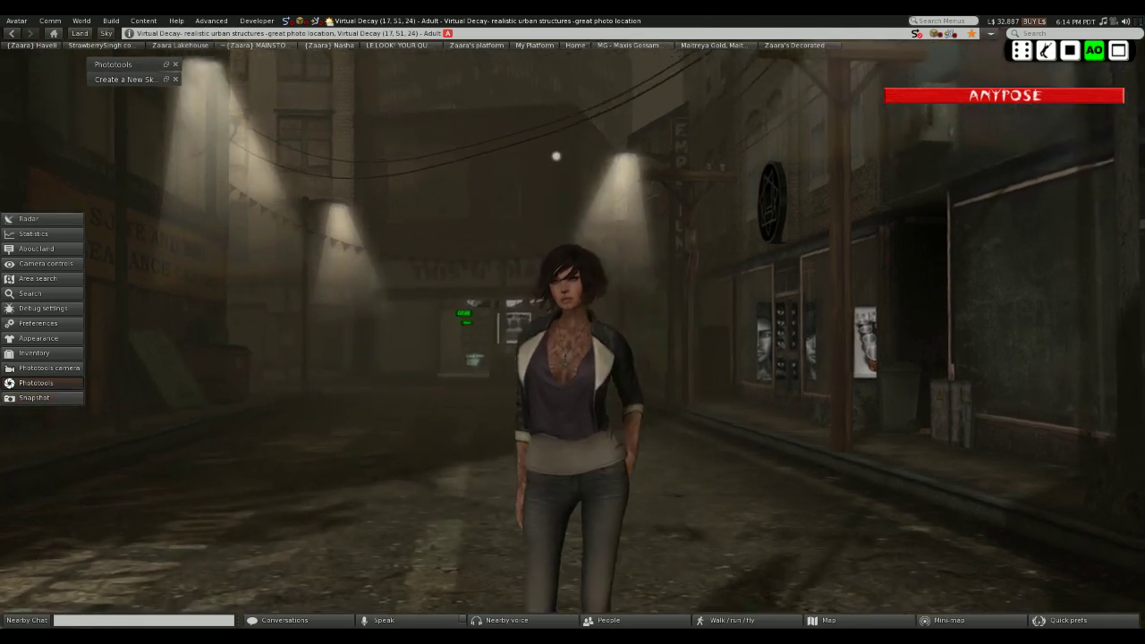
left_click_drag(573, 331, 567, 242)
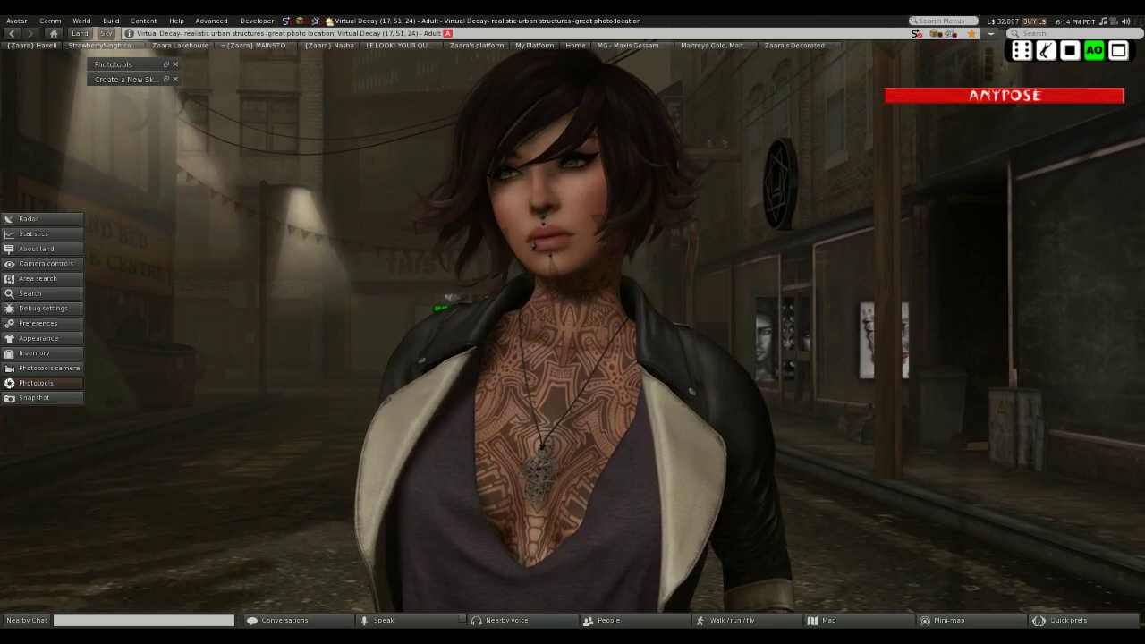
left_click_drag(572, 331, 581, 260)
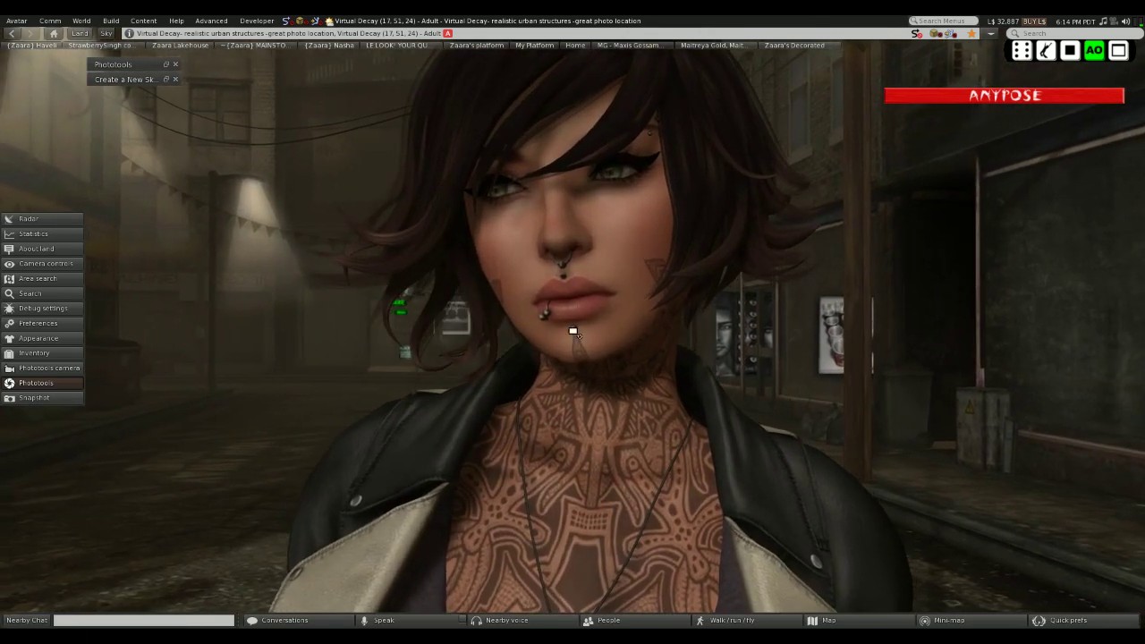
left_click(34, 398)
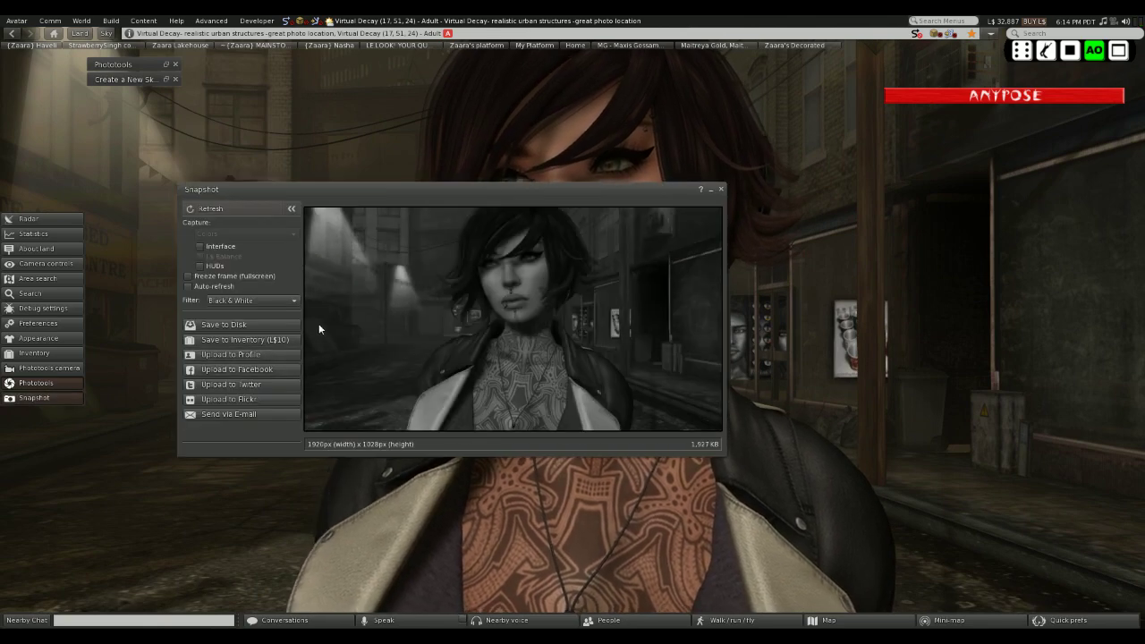
left_click(242, 326)
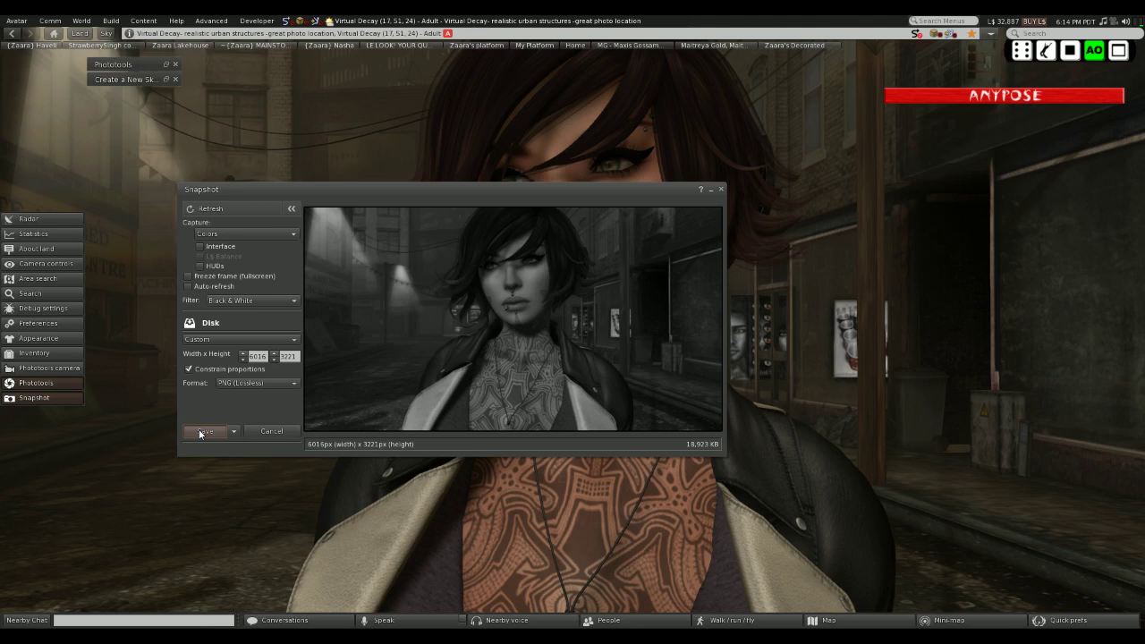
left_click(200, 432)
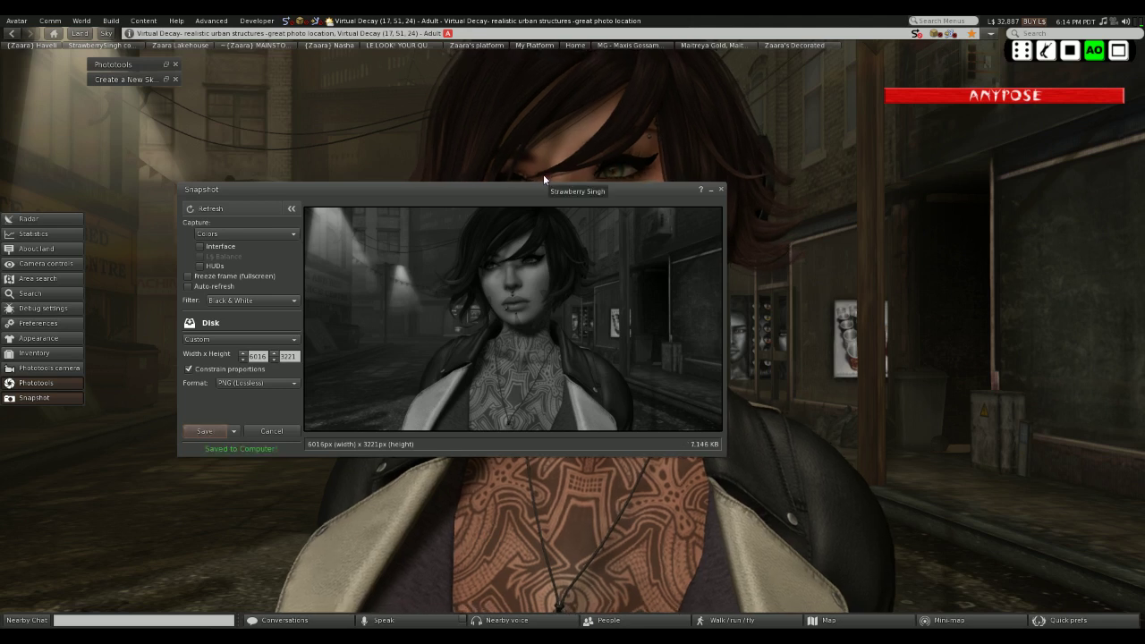
left_click_drag(672, 191, 592, 323)
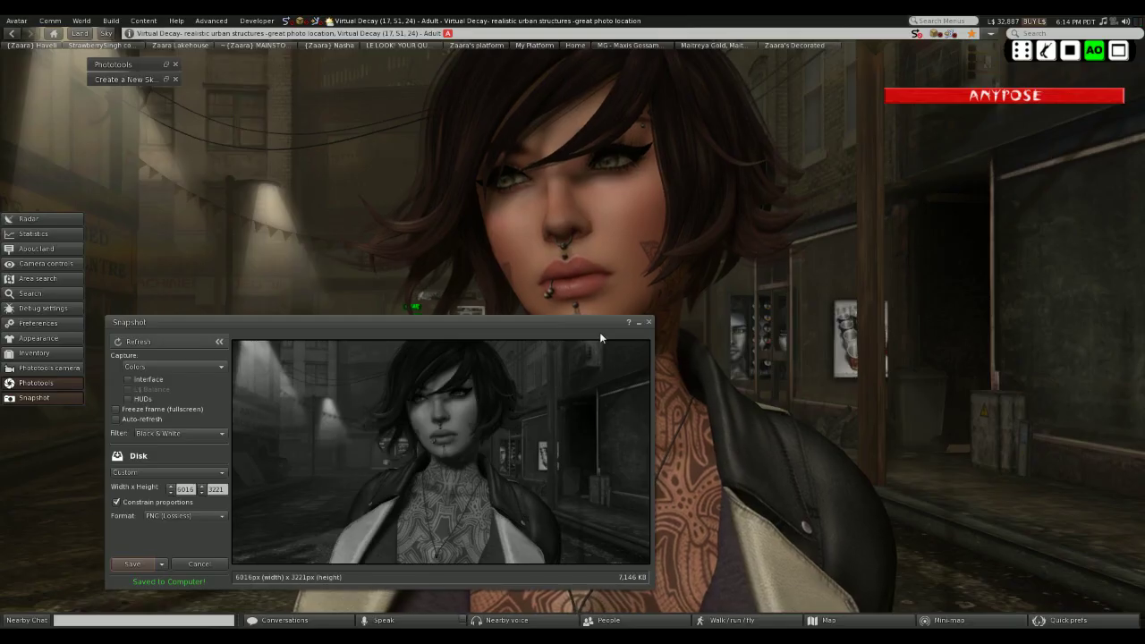
left_click(649, 322)
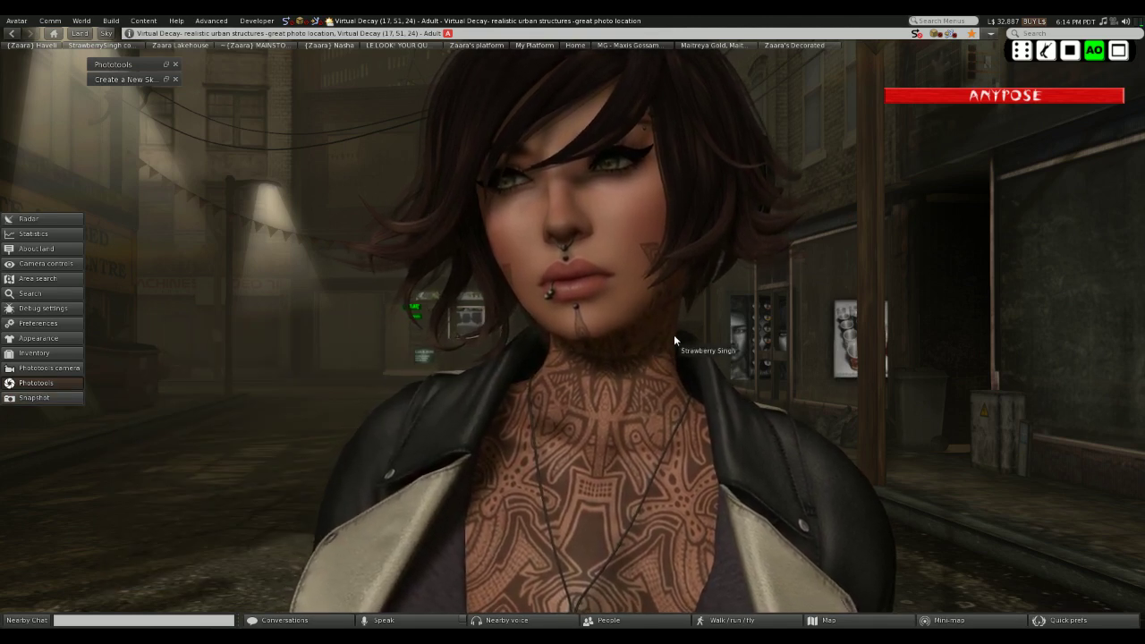
- Examine how the avatar and street look from different camera distances and angles, from face close-up to waist-up
scroll(527, 477, "down", 4)
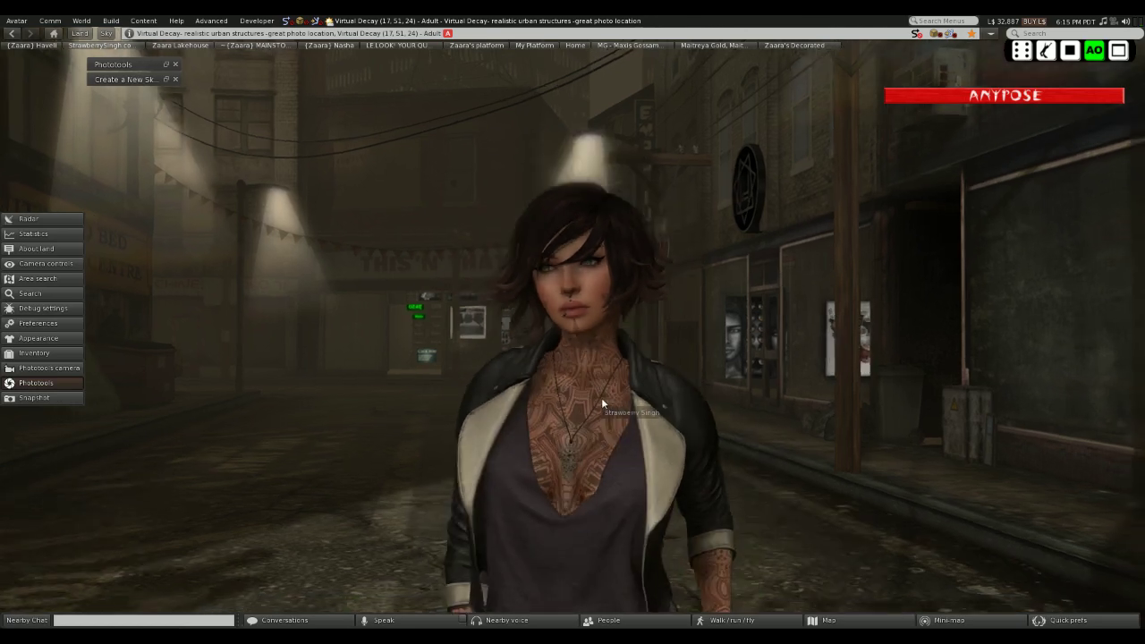
scroll(602, 399, "up", 4)
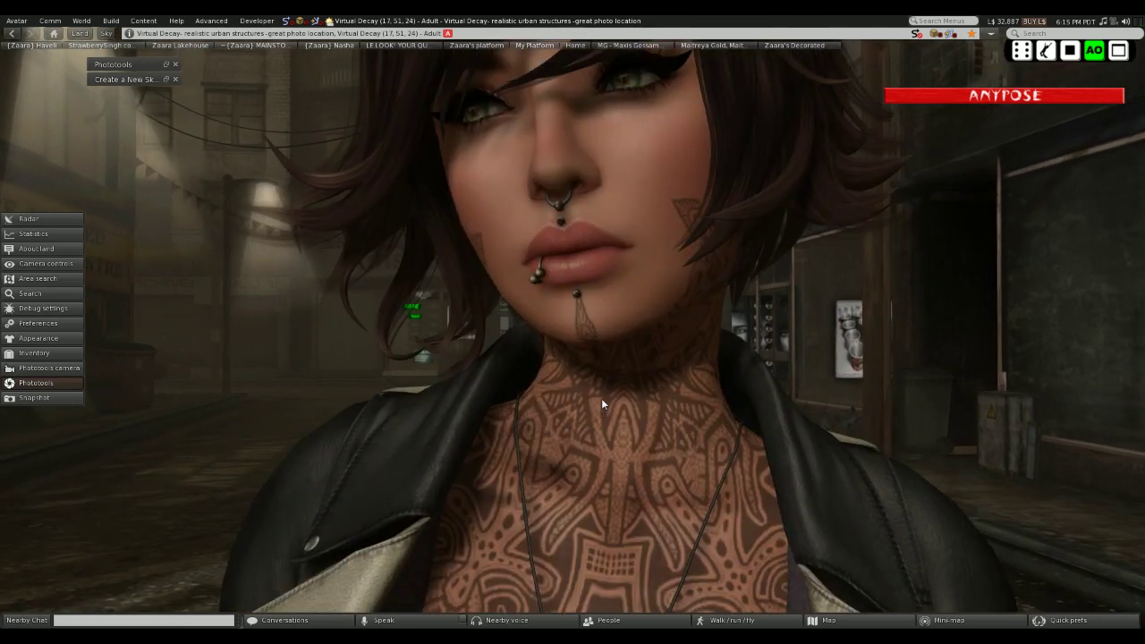
scroll(601, 398, "down", 4)
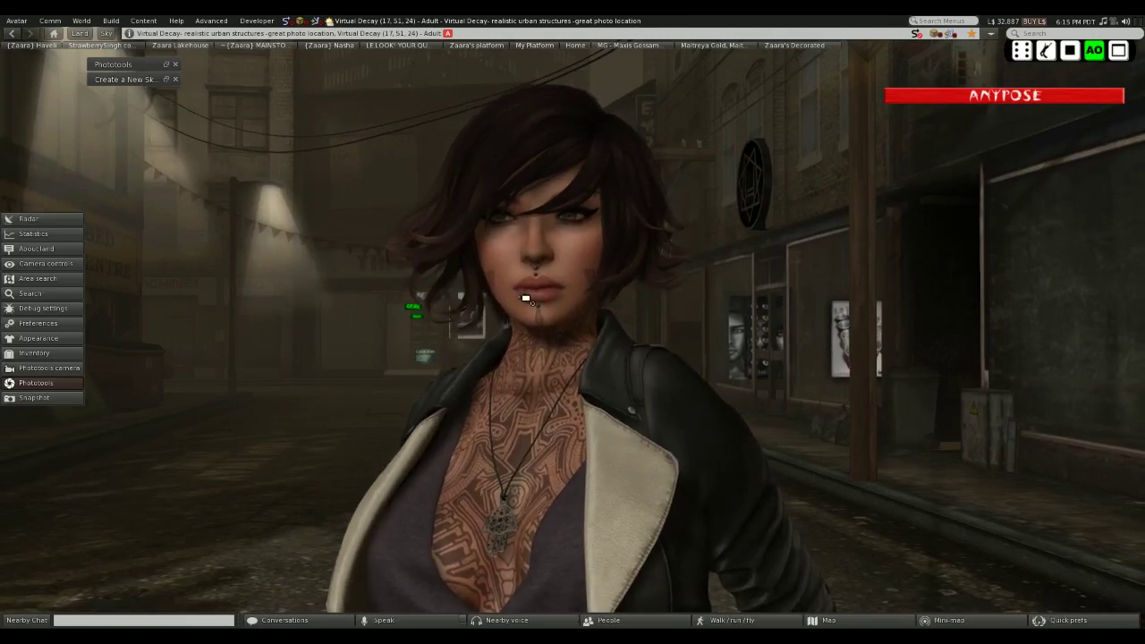
scroll(572, 330, "up", 3)
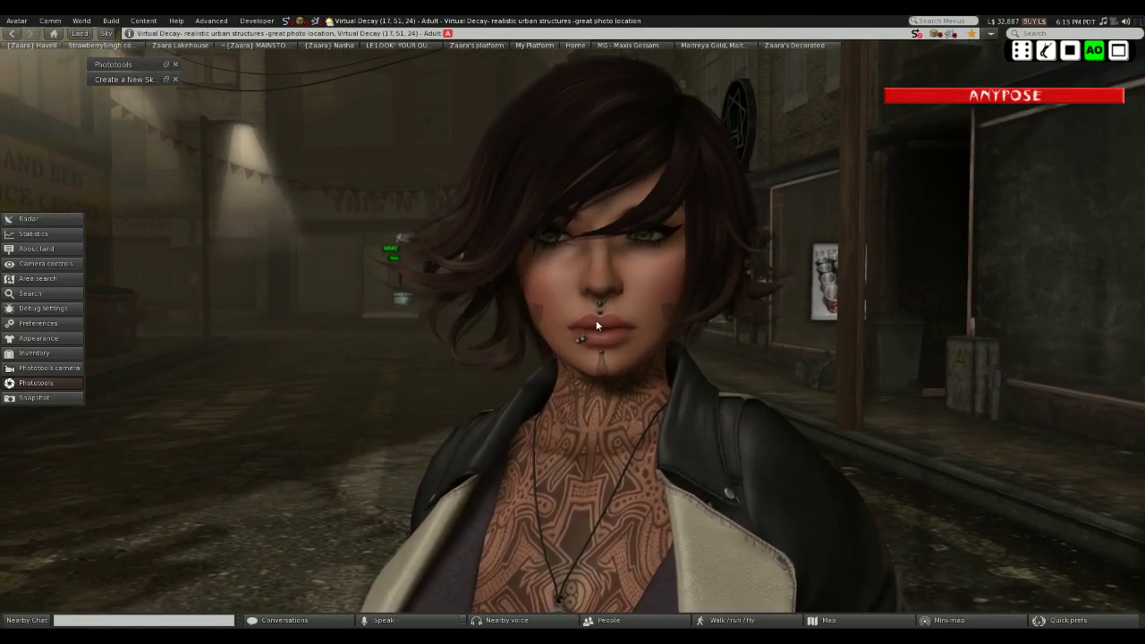
scroll(595, 319, "down", 3)
scroll(595, 318, "up", 3)
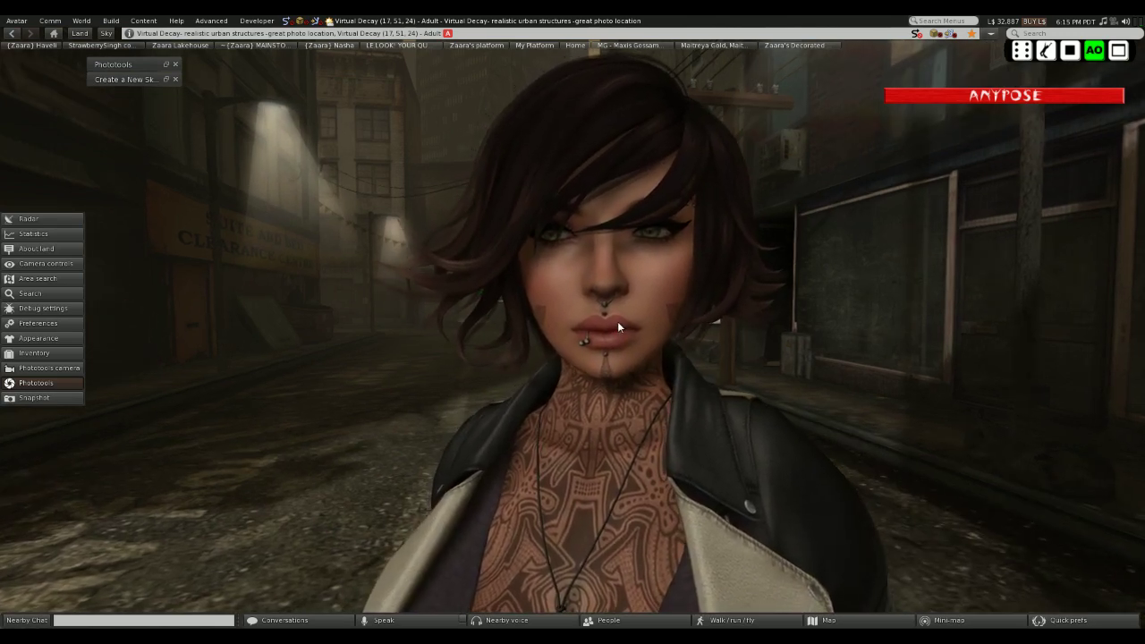
scroll(617, 322, "up", 2)
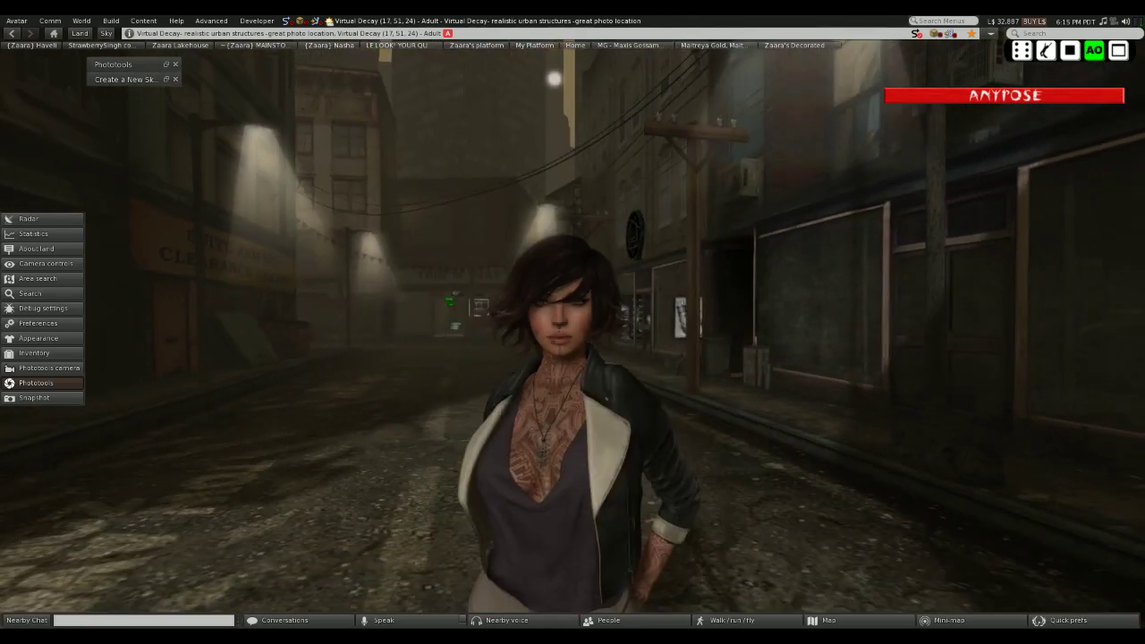
left_click_drag(567, 416, 567, 380)
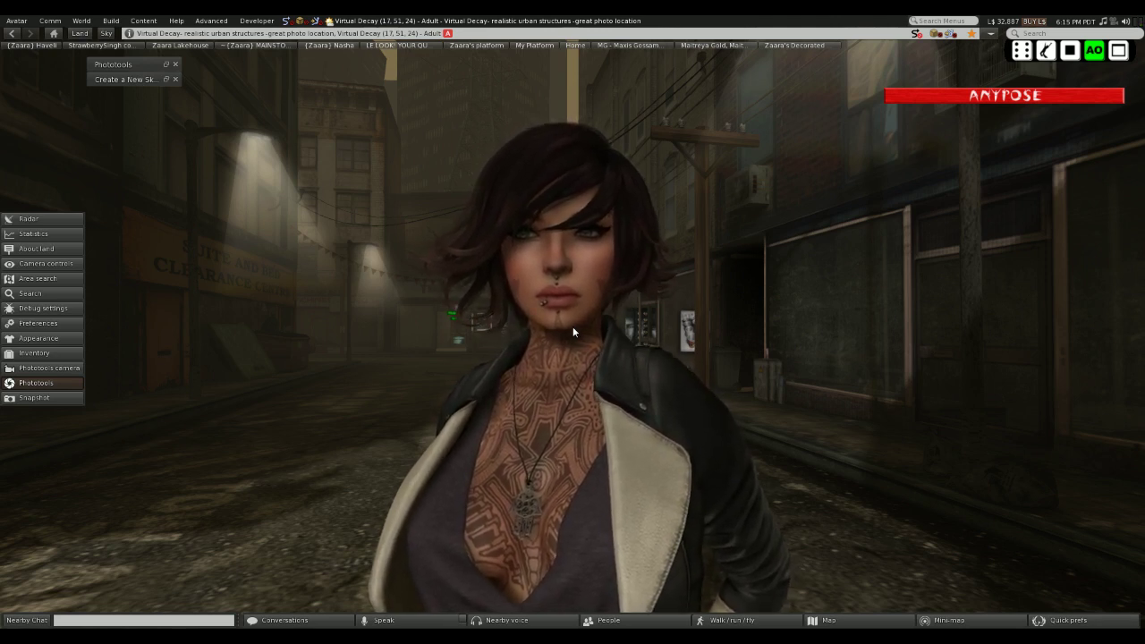
- Narrow the camera's field of view and reframe the avatar's face in a tight close-up
key("ctrl+0")
key("ctrl+0")
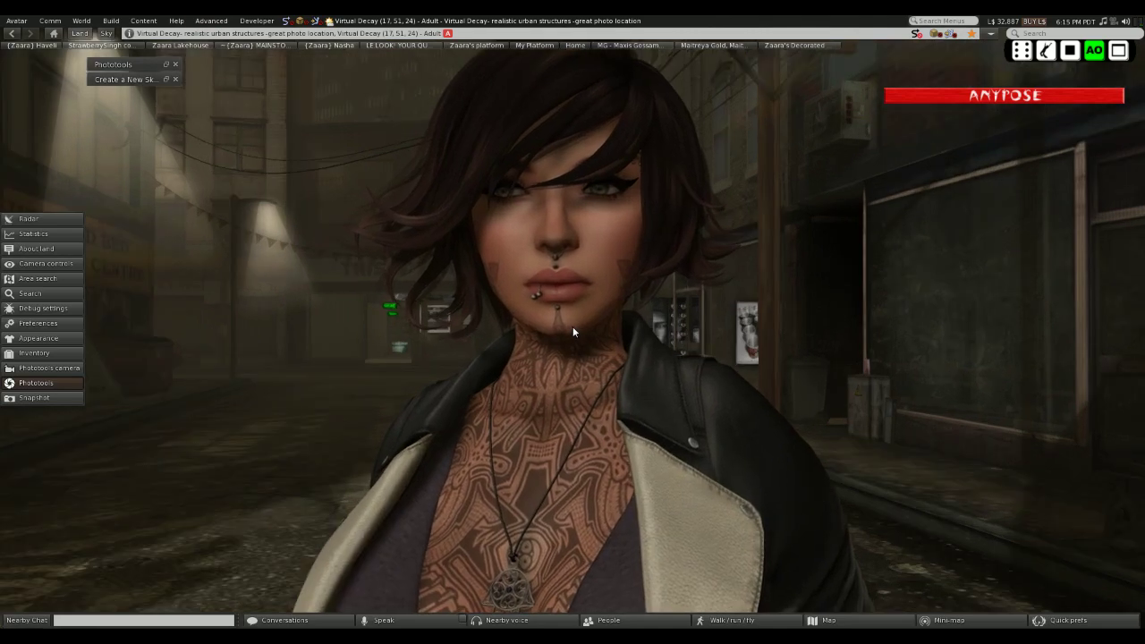
scroll(573, 331, "up", 3)
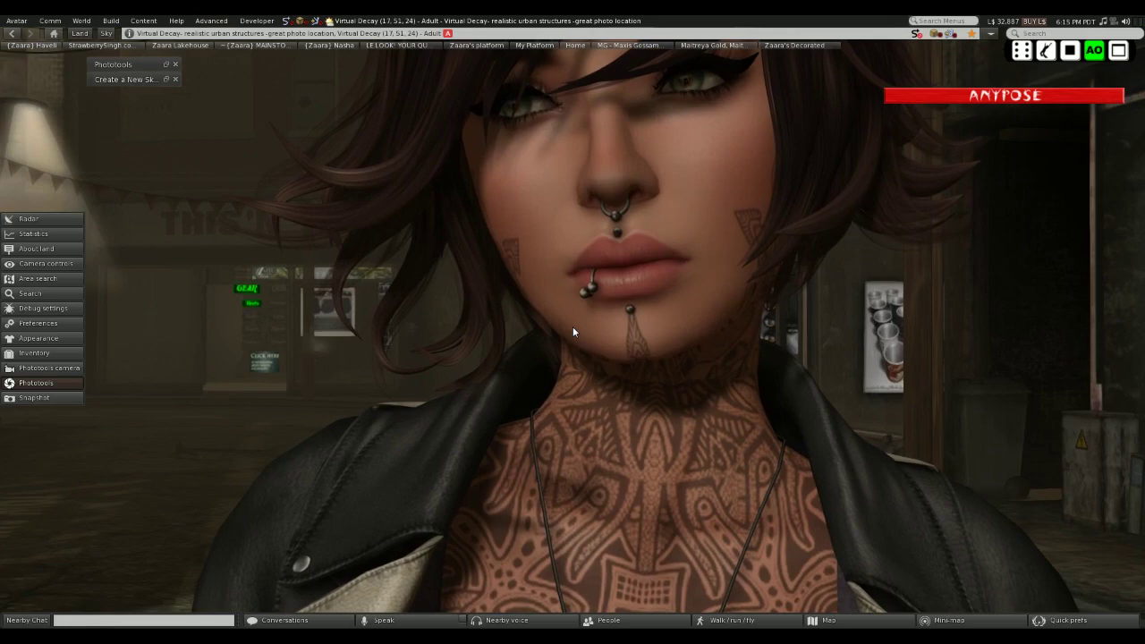
scroll(590, 302, "down", 3)
left_click_drag(597, 311, 617, 282)
scroll(577, 307, "up", 3)
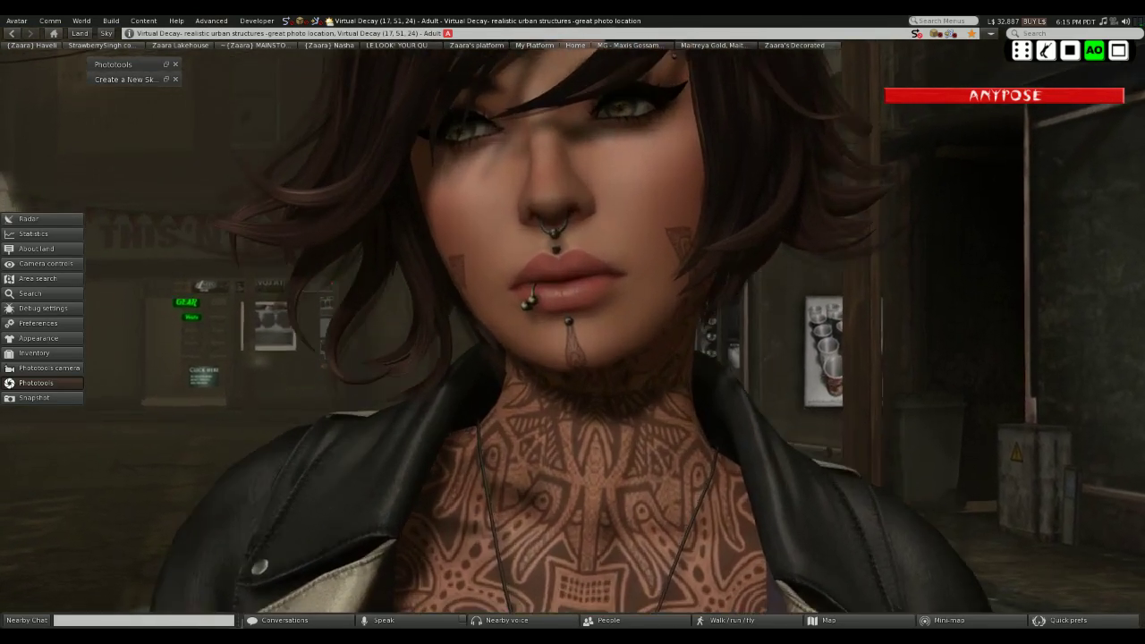
- Pull the camera back from the face to frame the avatar full-length in the street
scroll(578, 307, "down", 5)
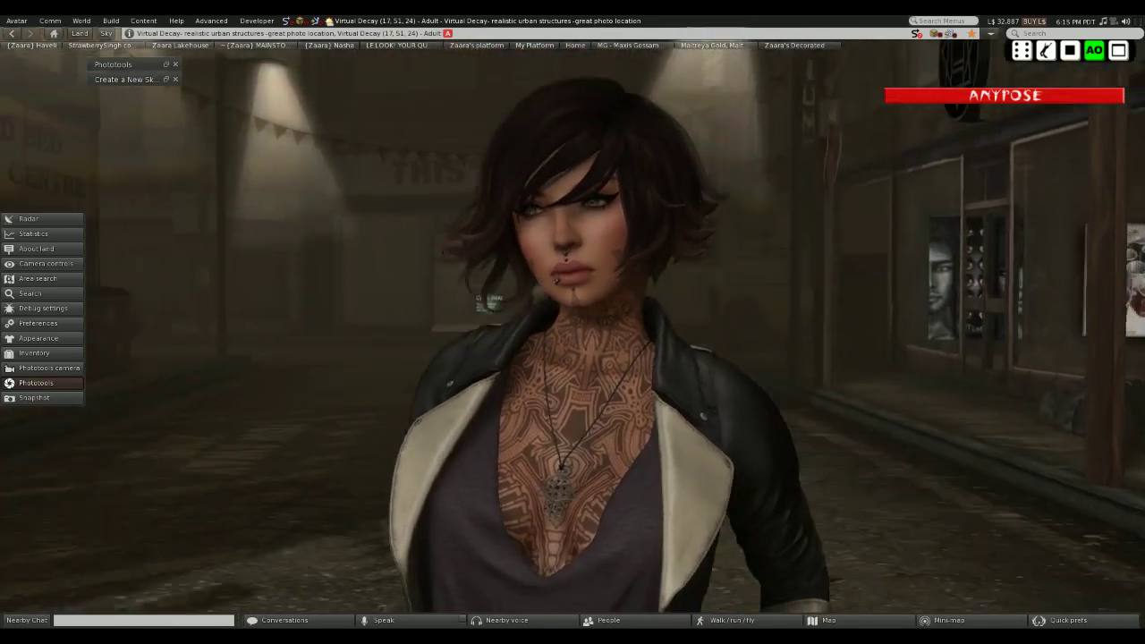
left_click_drag(578, 307, 574, 335)
scroll(566, 416, "down", 5)
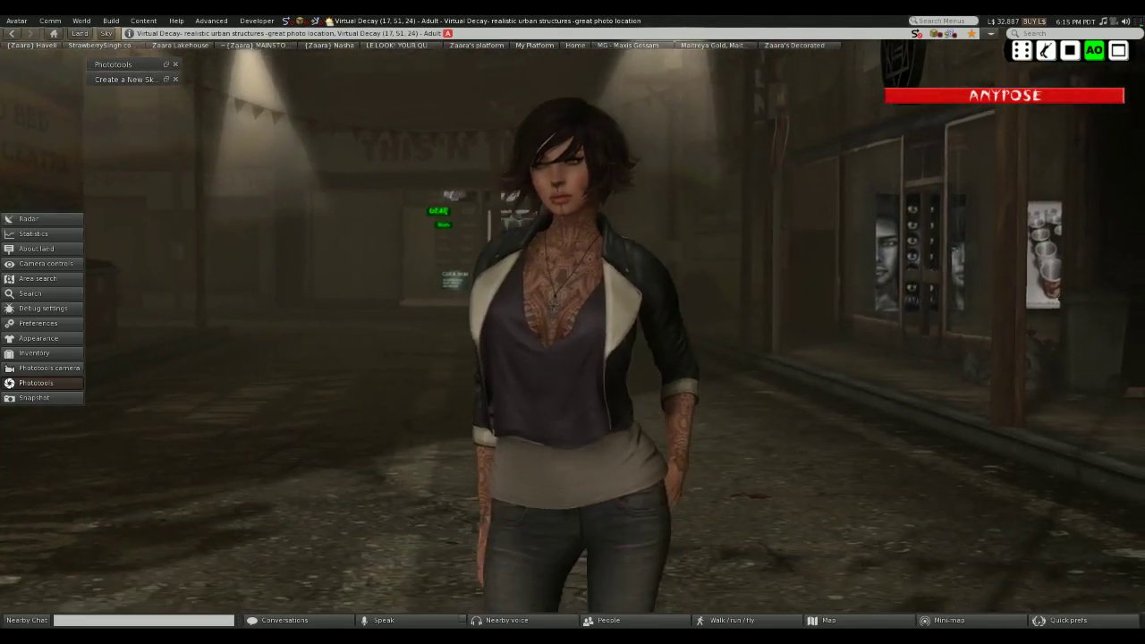
left_click_drag(567, 416, 573, 328)
scroll(573, 329, "down", 4)
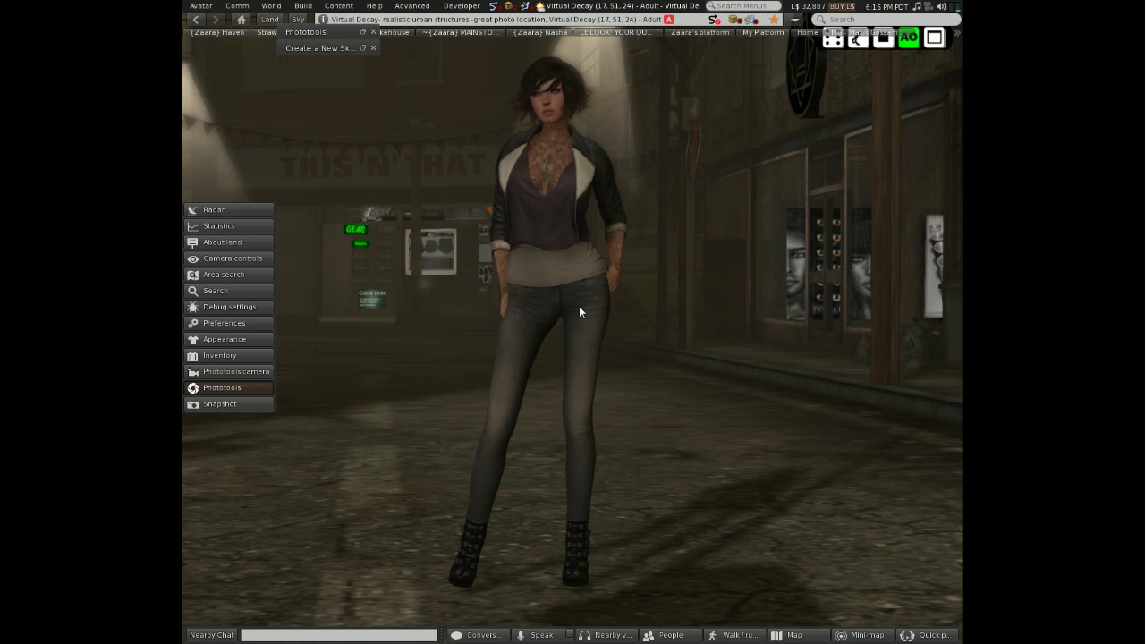
- Frame the full-length avatar with the second avatar in the background and preview the composition as a snapshot
mouse_move(525, 312)
left_mouse_down()
mouse_move(488, 312)
mouse_move(523, 313)
left_mouse_up()
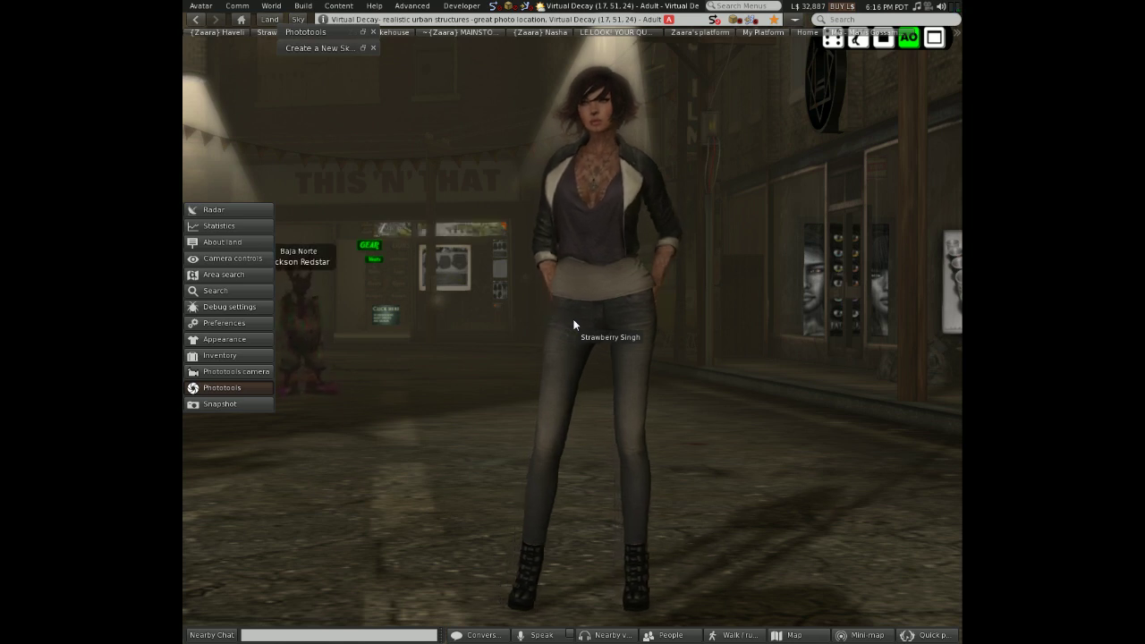
left_click_drag(571, 333, 519, 313)
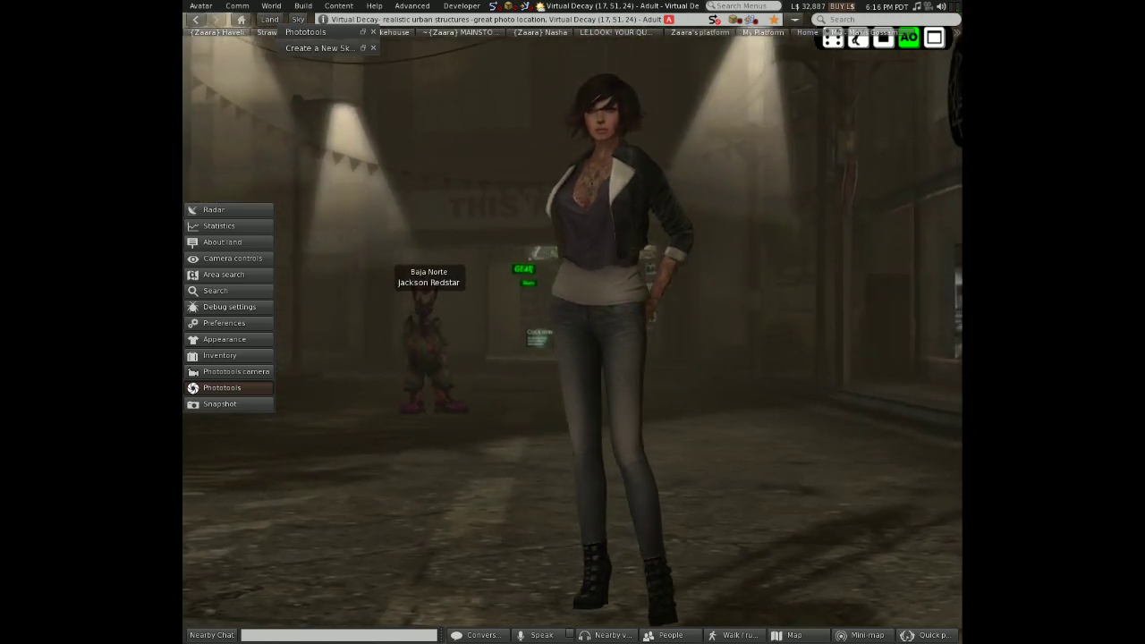
left_click_drag(418, 317, 418, 241)
left_click_drag(578, 375, 581, 351)
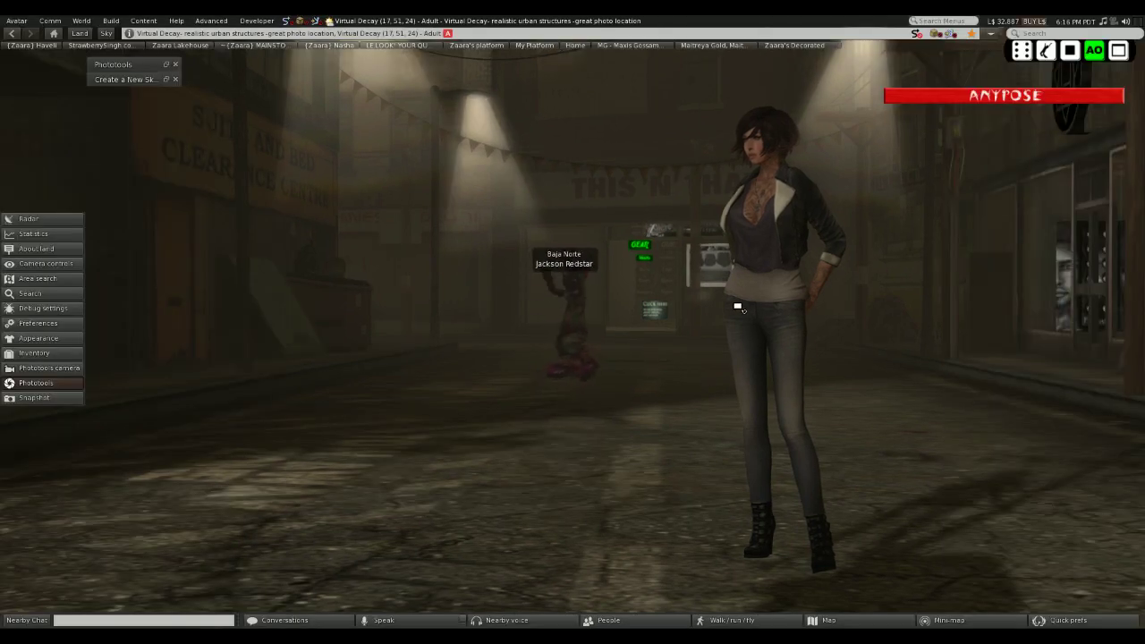
left_click_drag(736, 307, 568, 352)
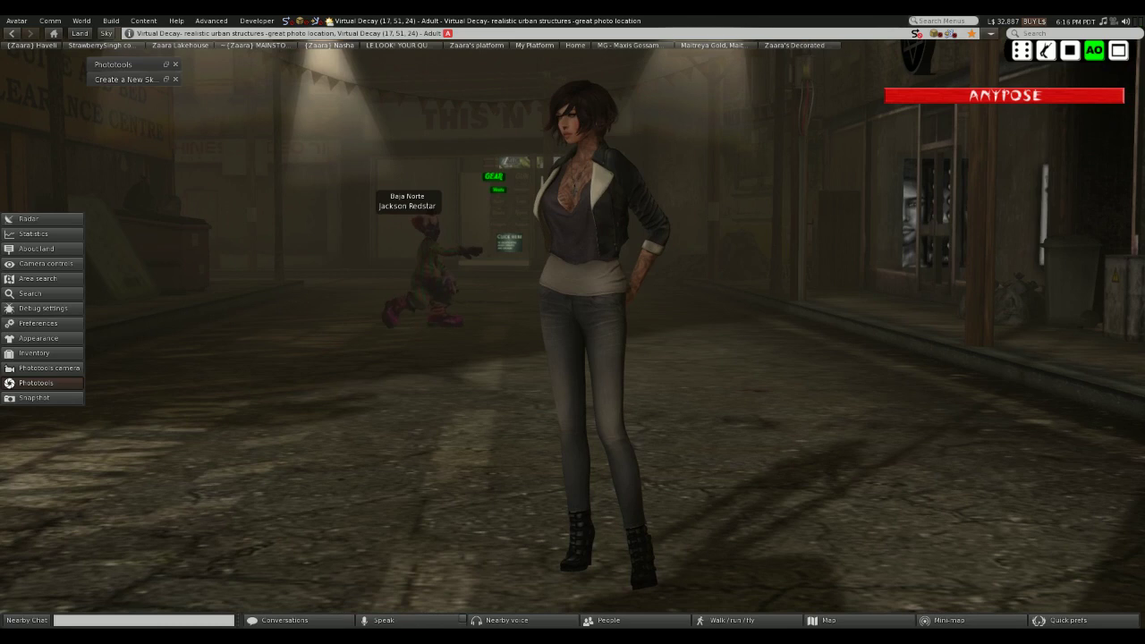
left_click(63, 401)
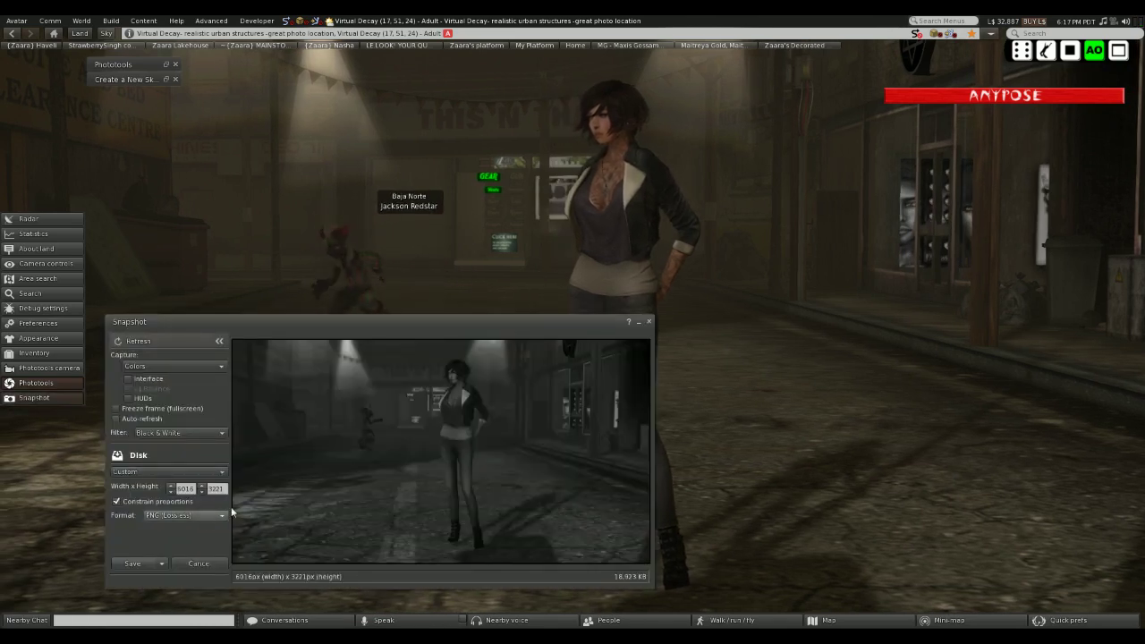
left_click(179, 433)
left_click(148, 153)
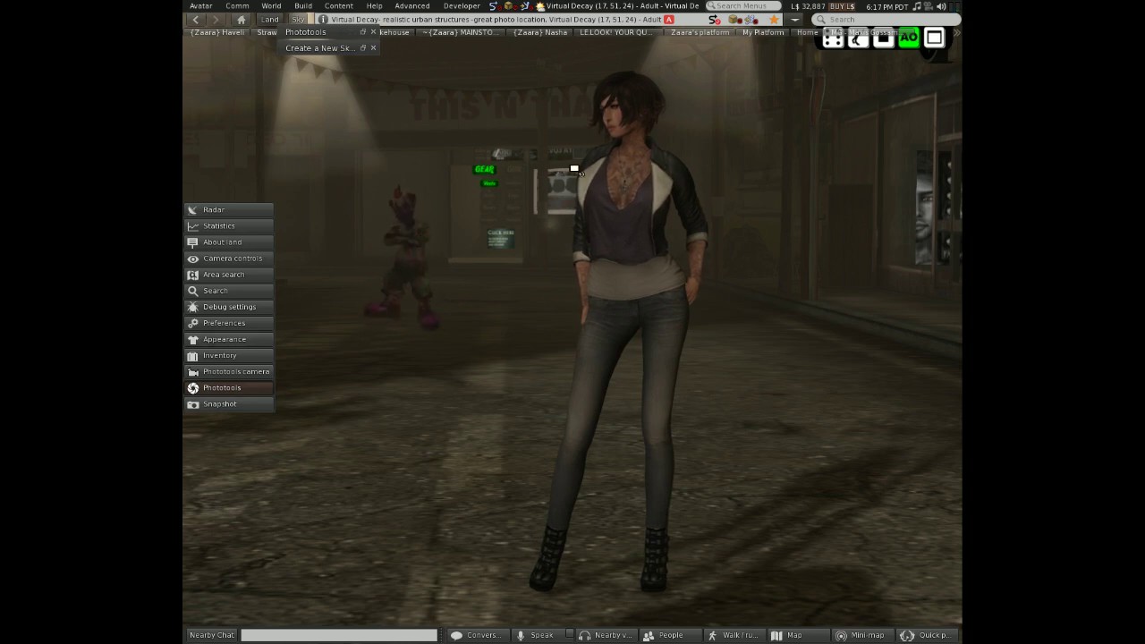
- Compare waist-up and full-length framings of the avatar with the second avatar behind her
left_click_drag(617, 168, 542, 175)
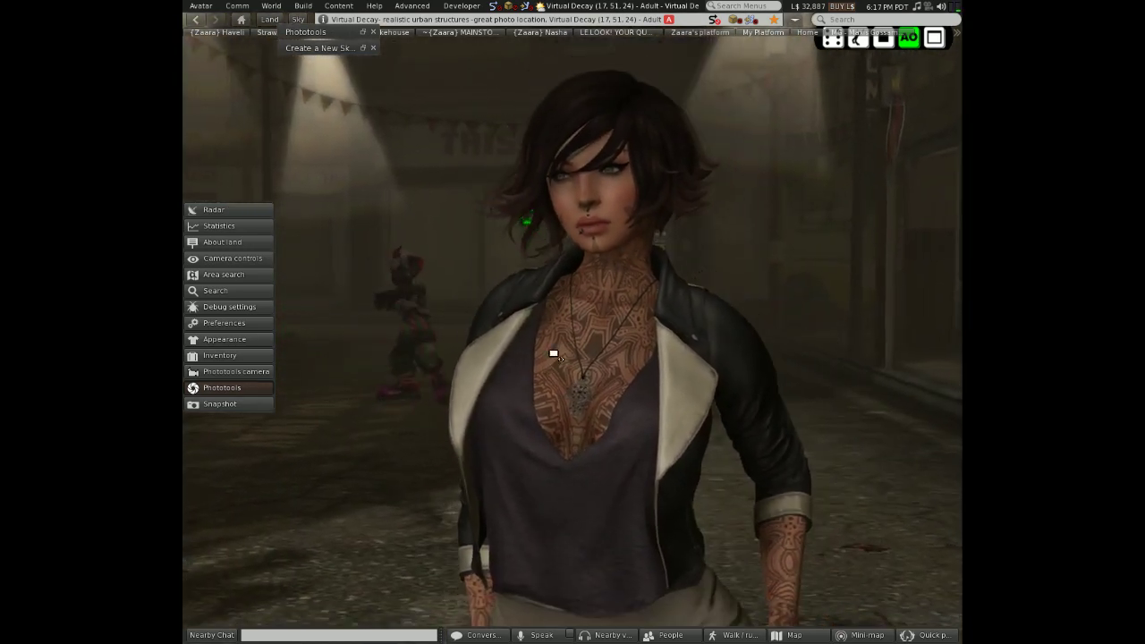
left_click_drag(552, 353, 560, 467)
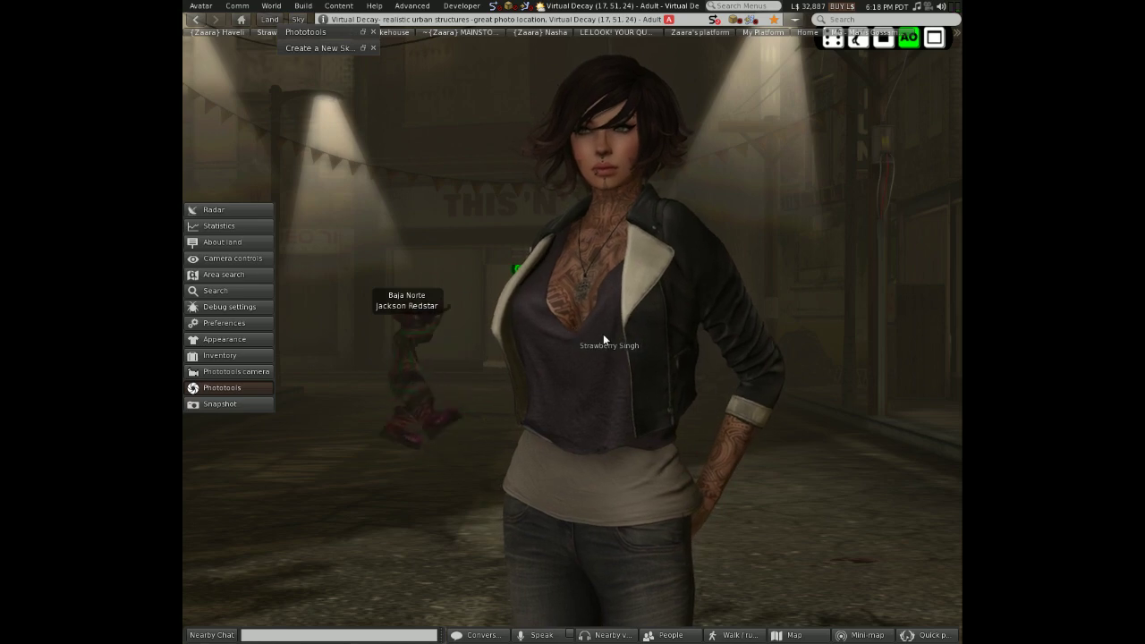
scroll(620, 434, "down", 5)
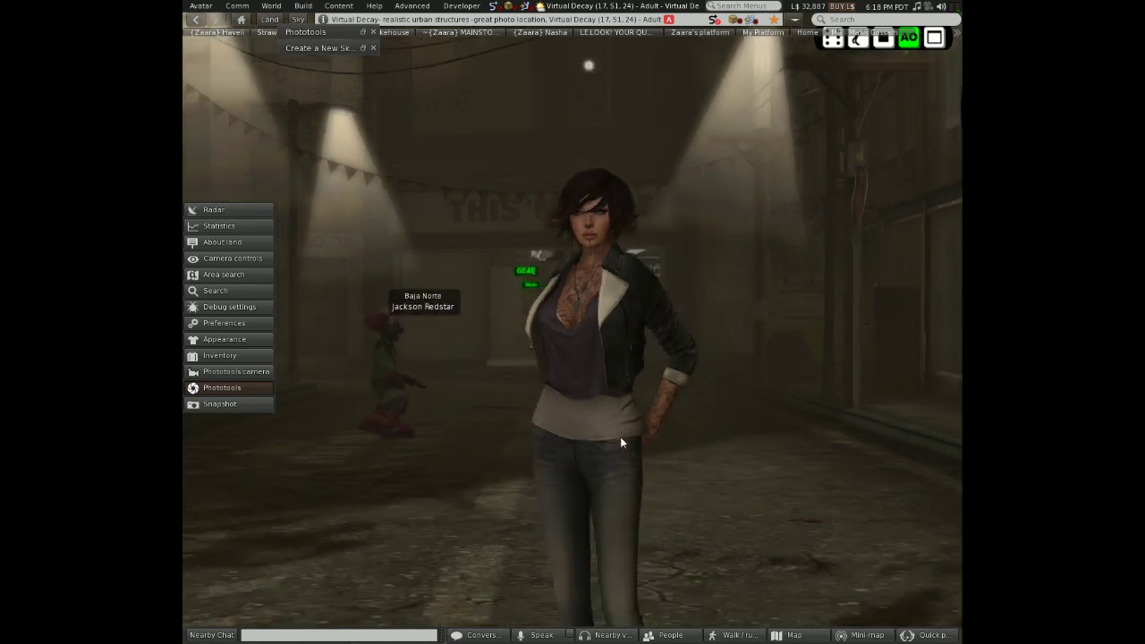
left_click_drag(619, 436, 617, 483)
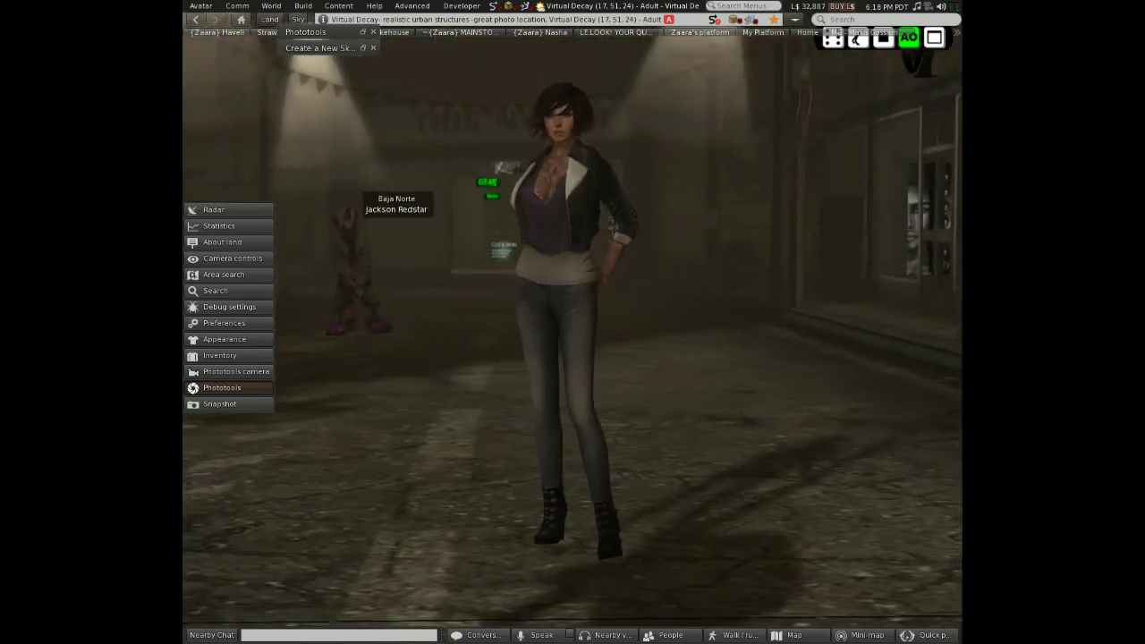
- Examine the avatar's tattooed chest, necklace and face from close camera angles
left_click_drag(554, 153, 560, 268)
left_click_drag(563, 388, 577, 313)
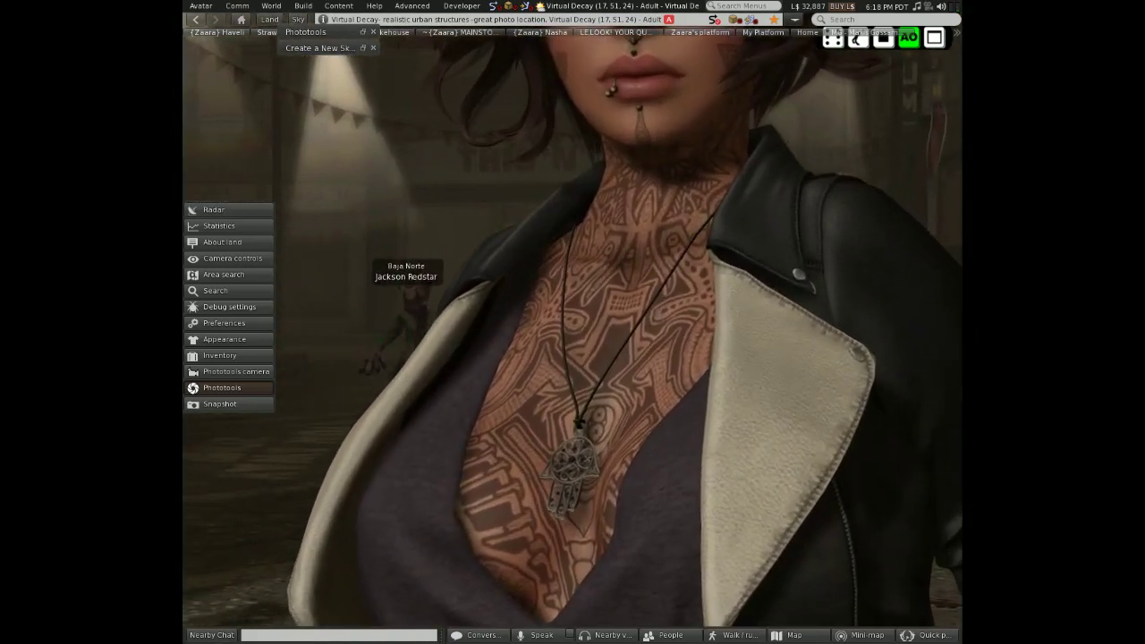
scroll(584, 413, "down", 5)
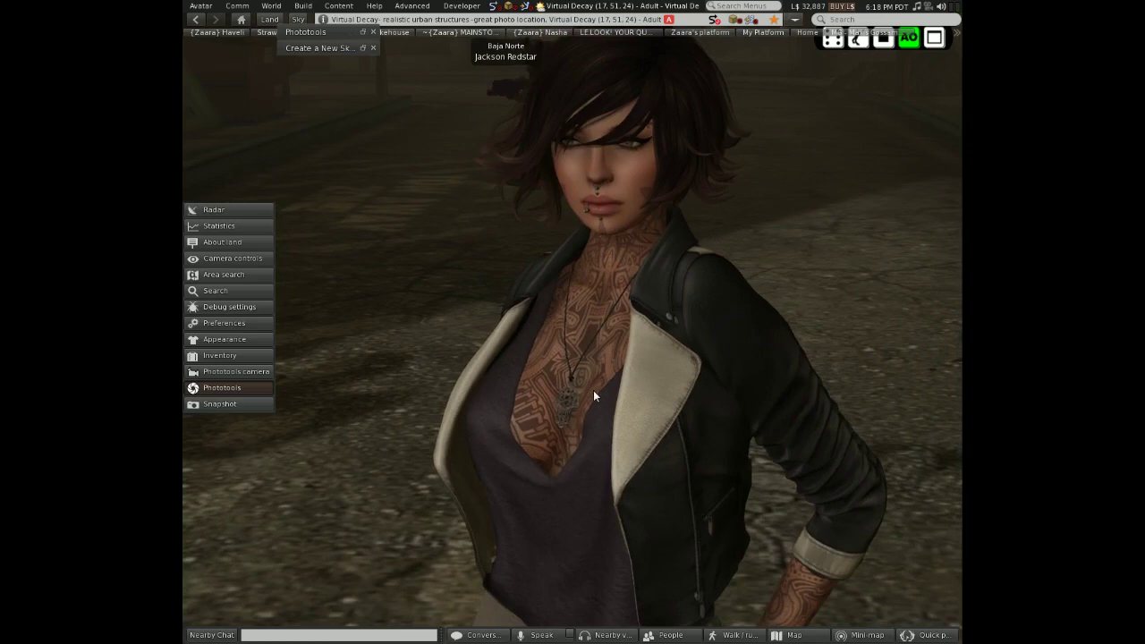
left_click_drag(597, 204, 594, 80)
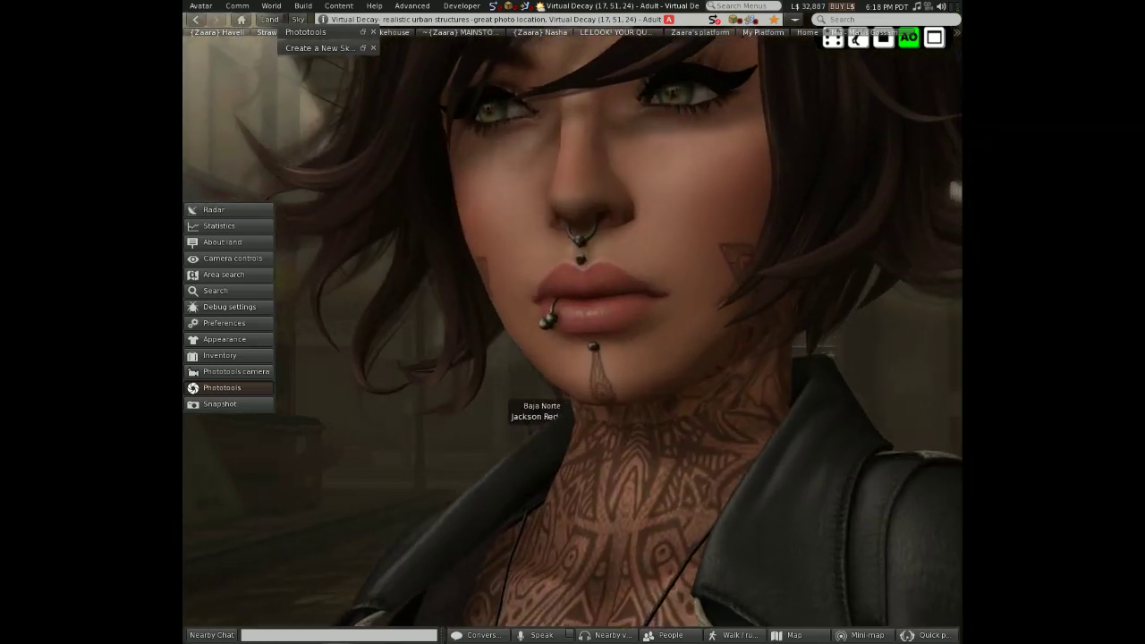
- Pull the camera back to frame the avatar full-length between the two light cones with the second avatar behind her
scroll(573, 357, "down", 6)
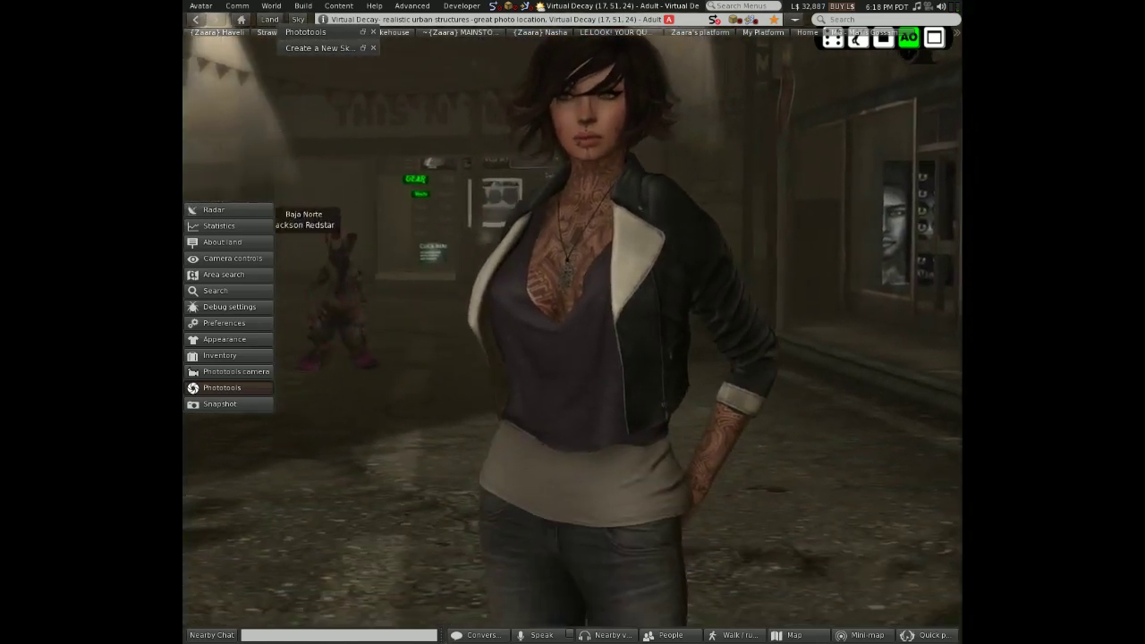
scroll(549, 463, "down", 6)
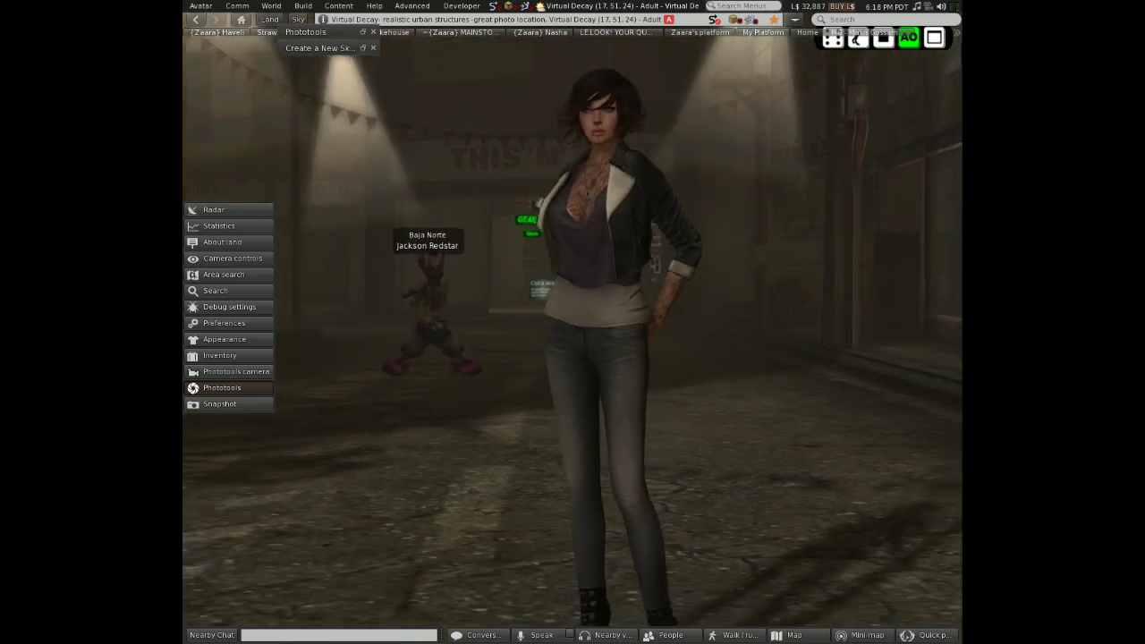
left_click_drag(574, 327, 604, 347)
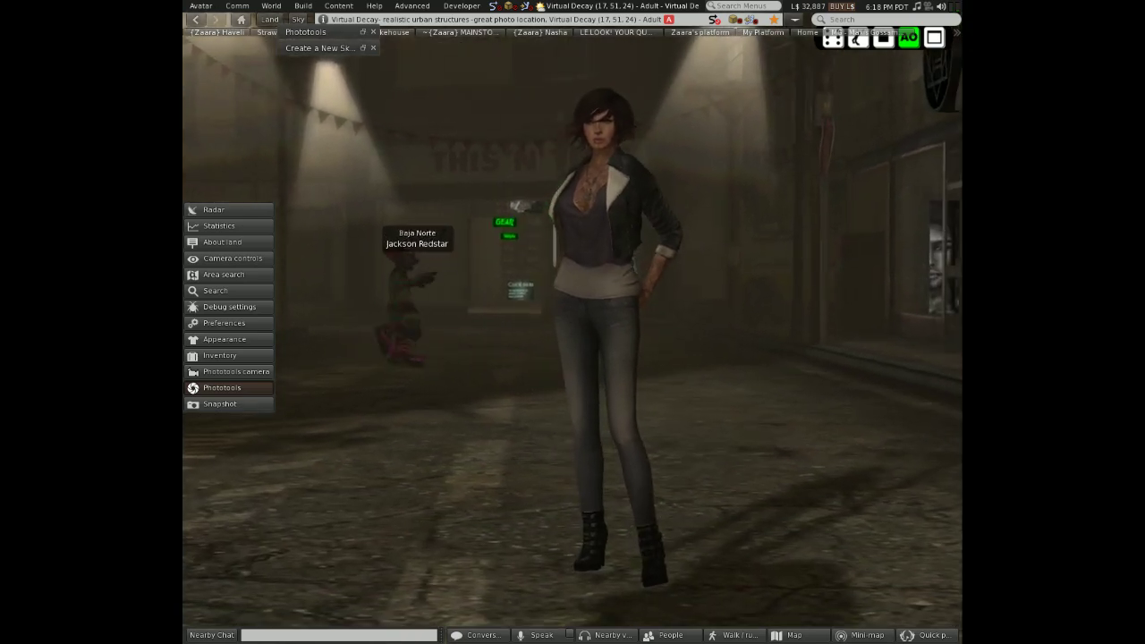